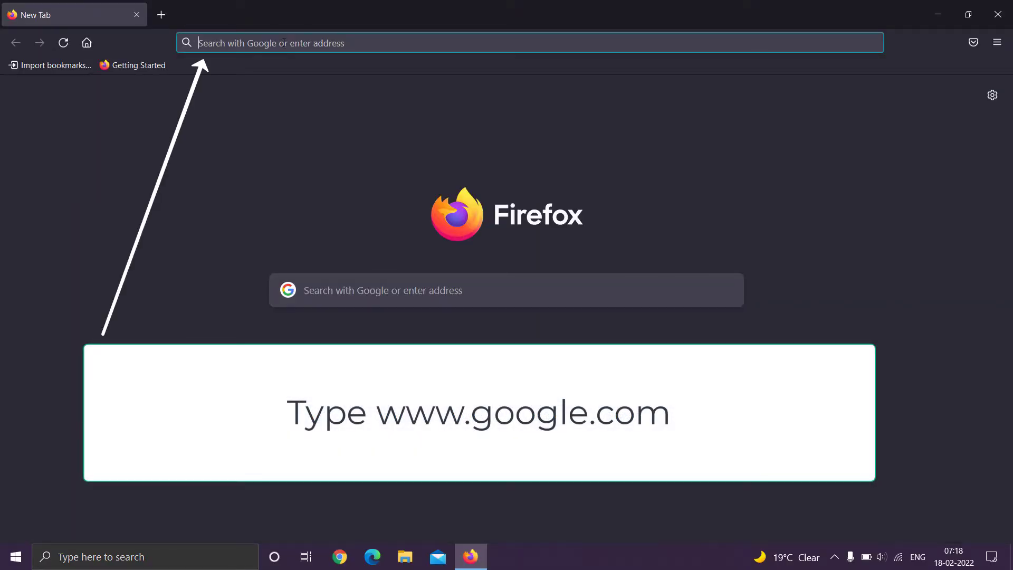
{"action": "type", "text": "www.google.com/"}
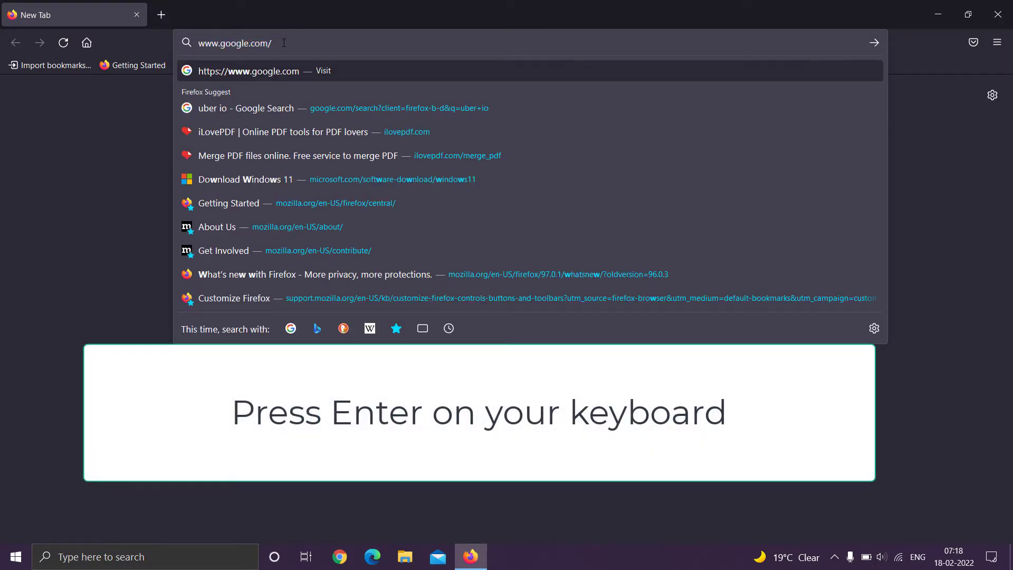
{"action": "key", "text": "Return"}
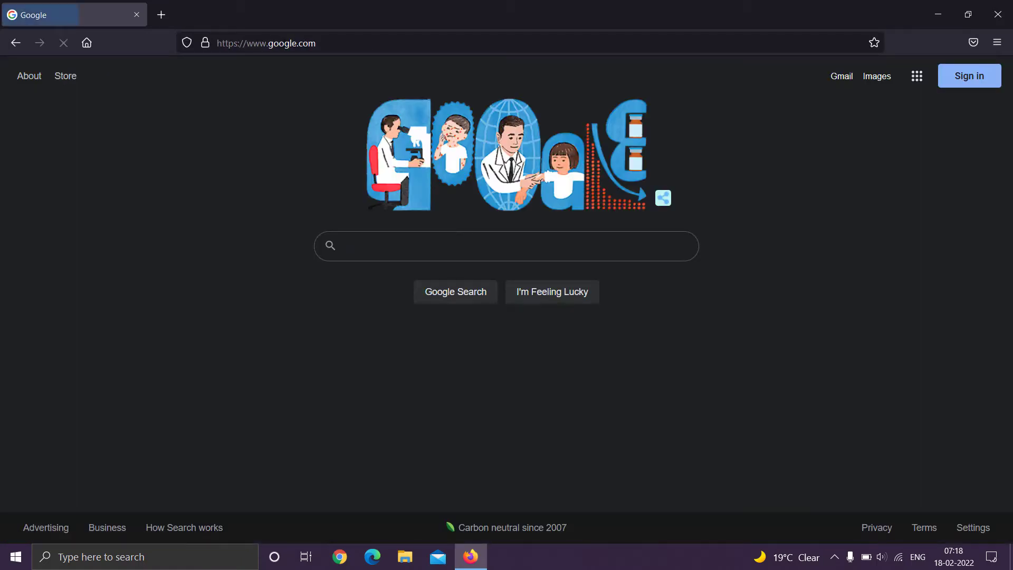
{"action": "left_click", "coordinate": [380, 246]}
{"action": "type", "text": "do"}
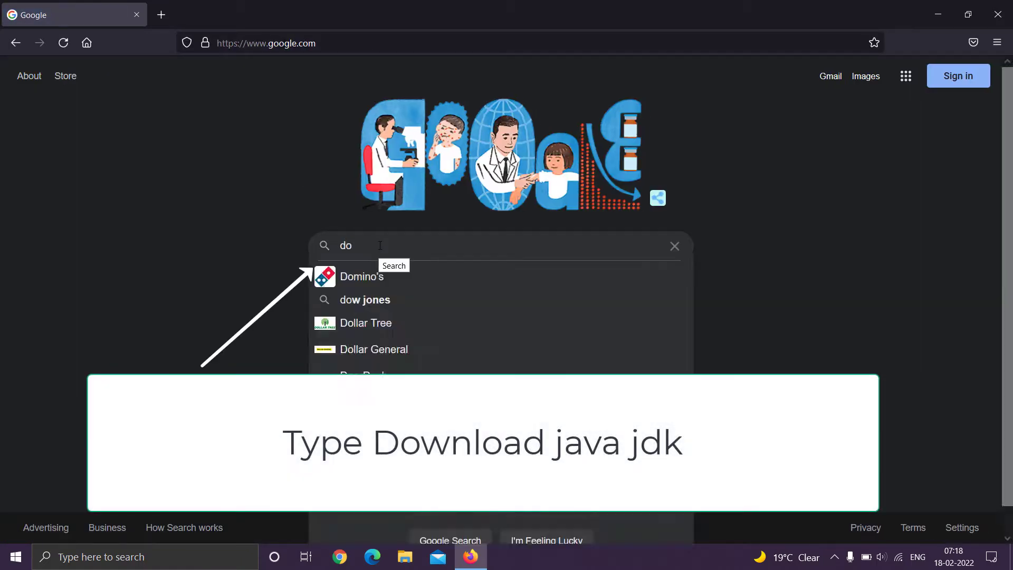
{"action": "type", "text": "wnload java jdk"}
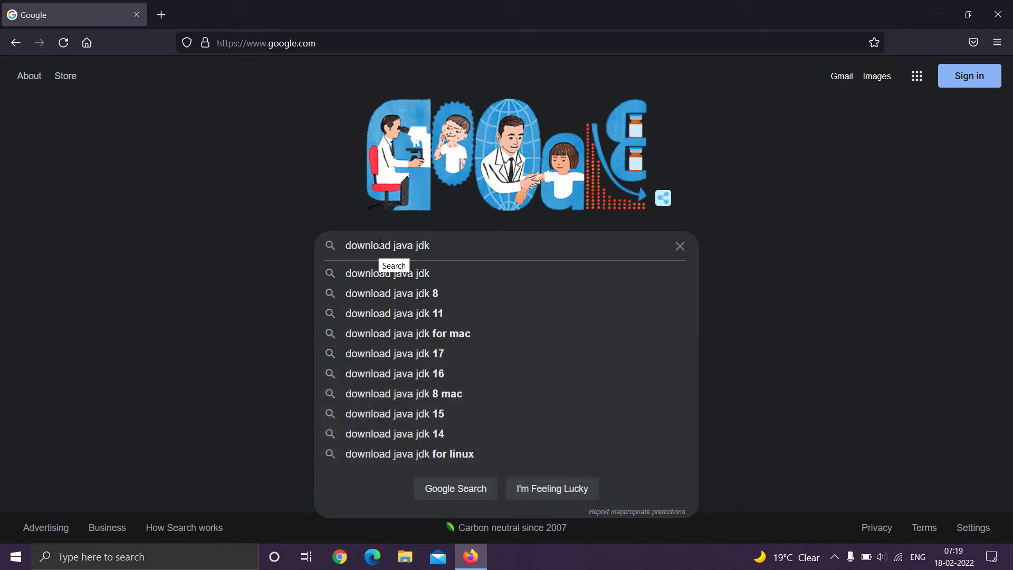
{"action": "key", "text": "Return"}
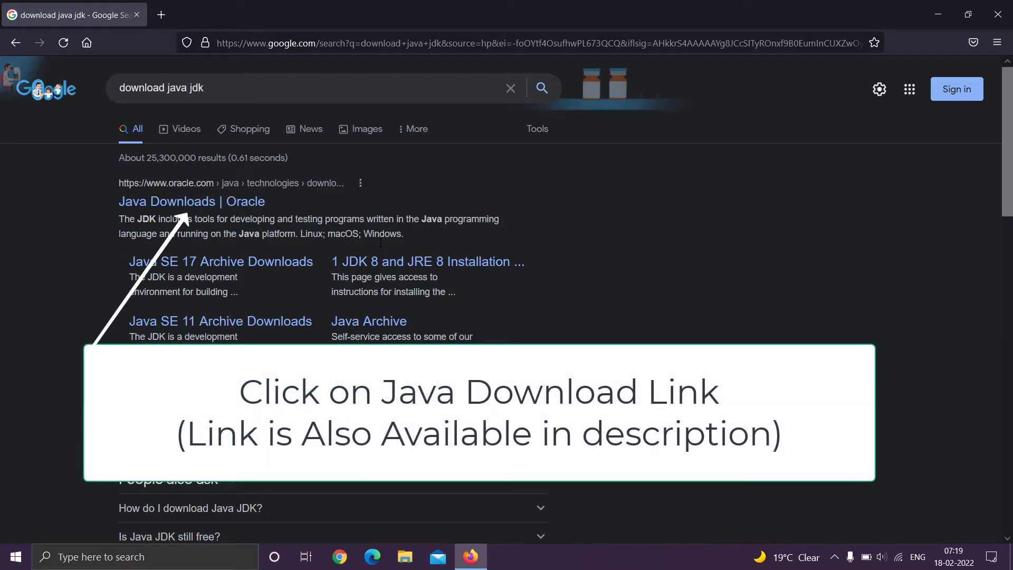
{"action": "left_click", "coordinate": [201, 203]}
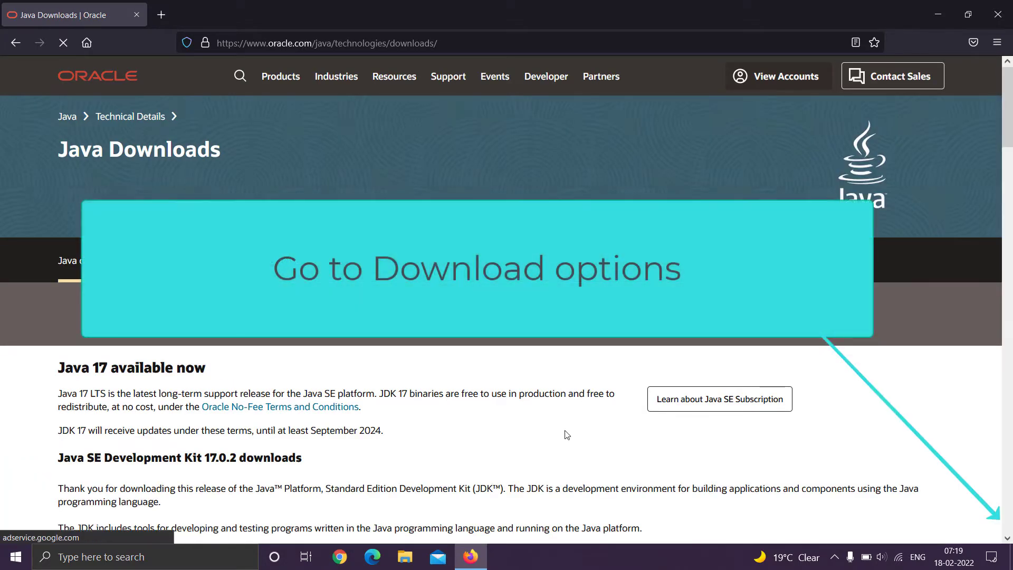
- Download the Windows x64 Installer of JDK 17, saving the file jdk-17_windows-x64_bin.exe
{"action": "scroll", "coordinate": [1008, 539], "scroll_direction": "down", "scroll_amount": 7}
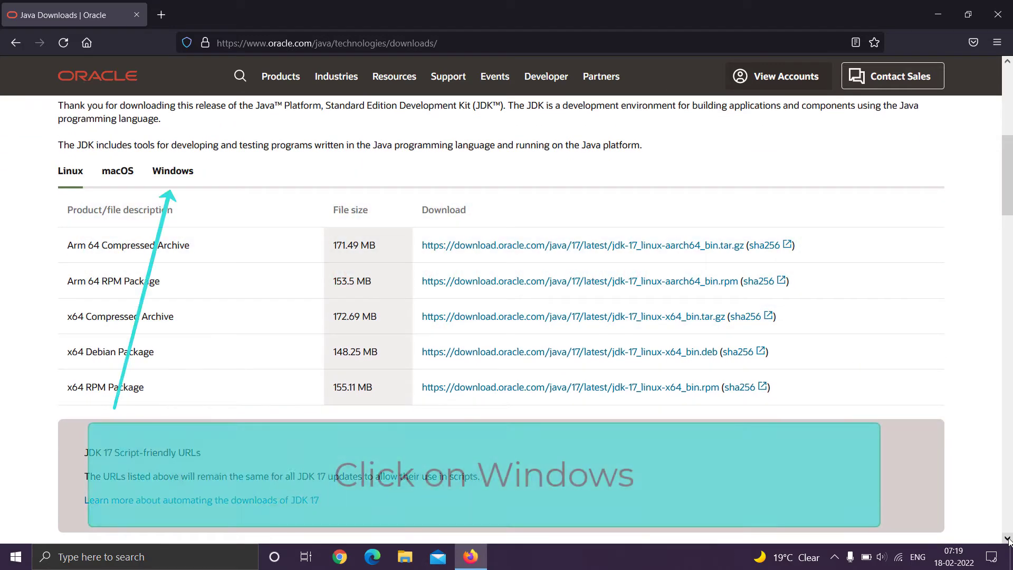
{"action": "left_click", "coordinate": [174, 171]}
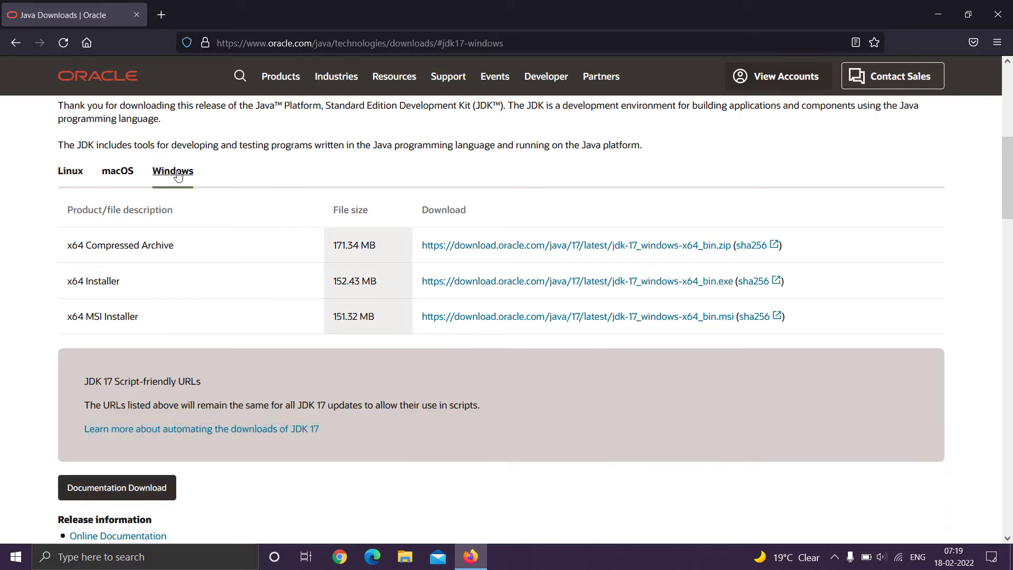
{"action": "left_click", "coordinate": [534, 285]}
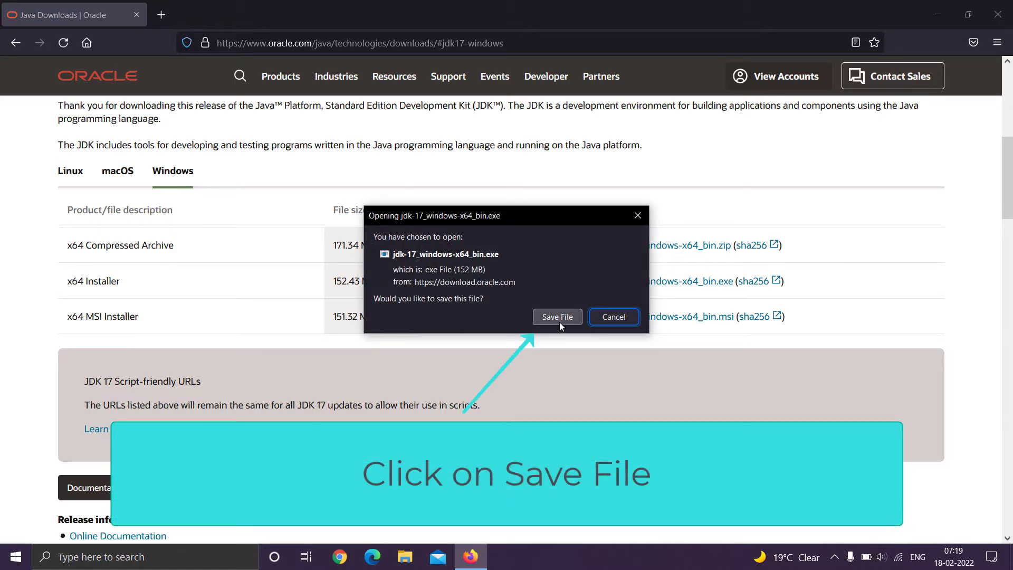
{"action": "left_click", "coordinate": [557, 318]}
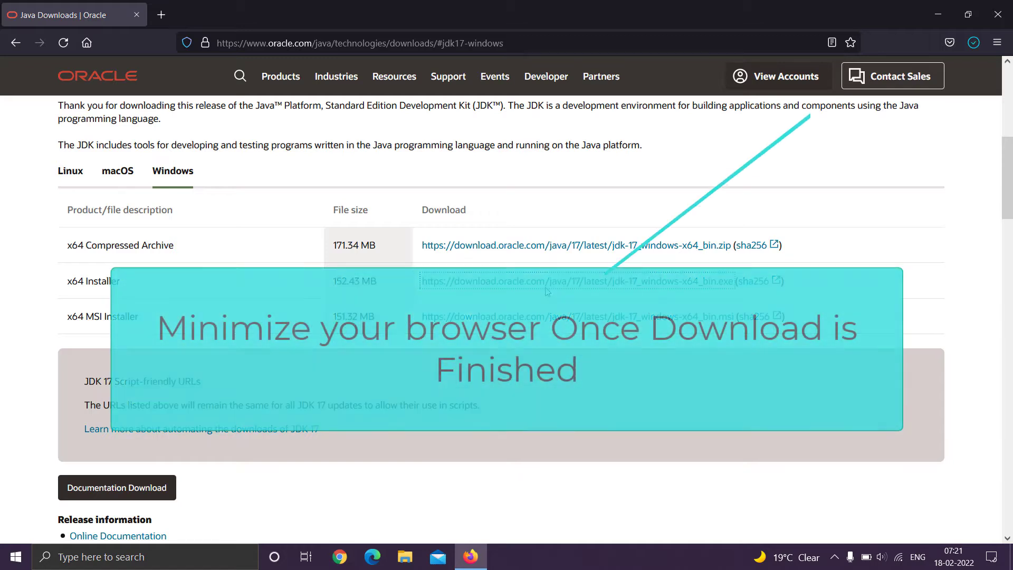
- Run the JDK 17 installer from the desktop as administrator and complete the installation in the default destination folder
{"action": "left_click", "coordinate": [943, 15]}
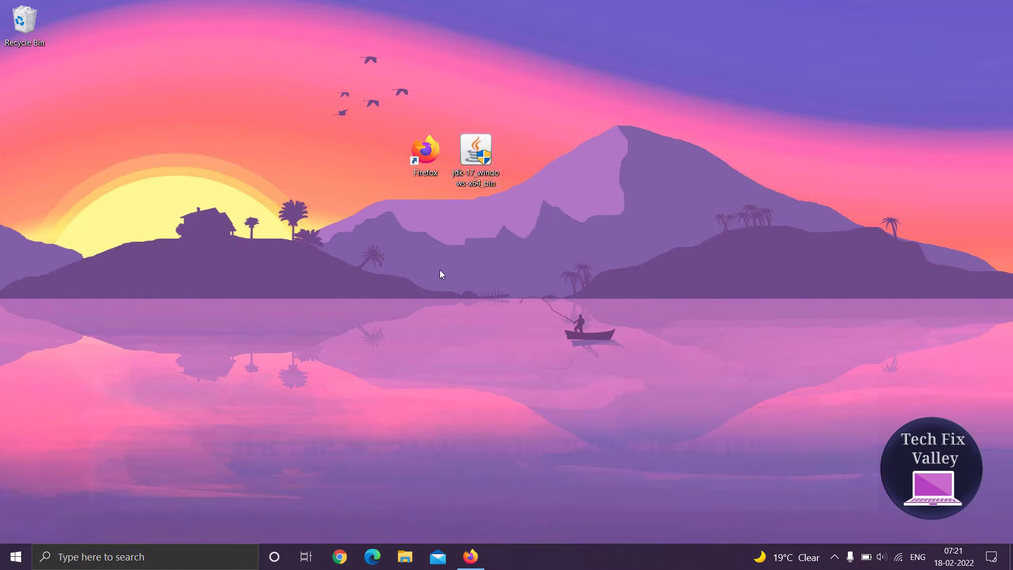
{"action": "right_click", "coordinate": [476, 182]}
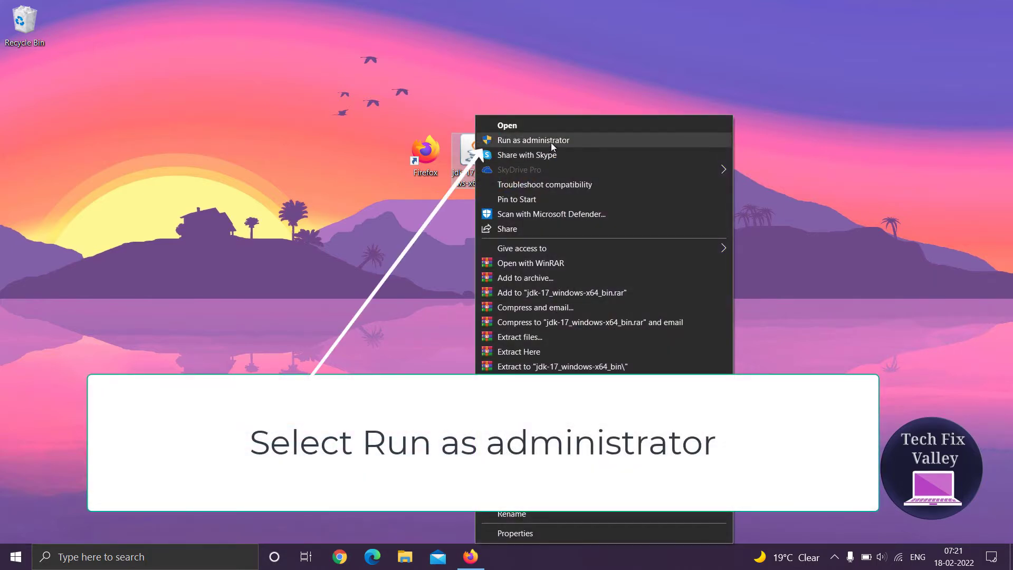
{"action": "left_click", "coordinate": [551, 142]}
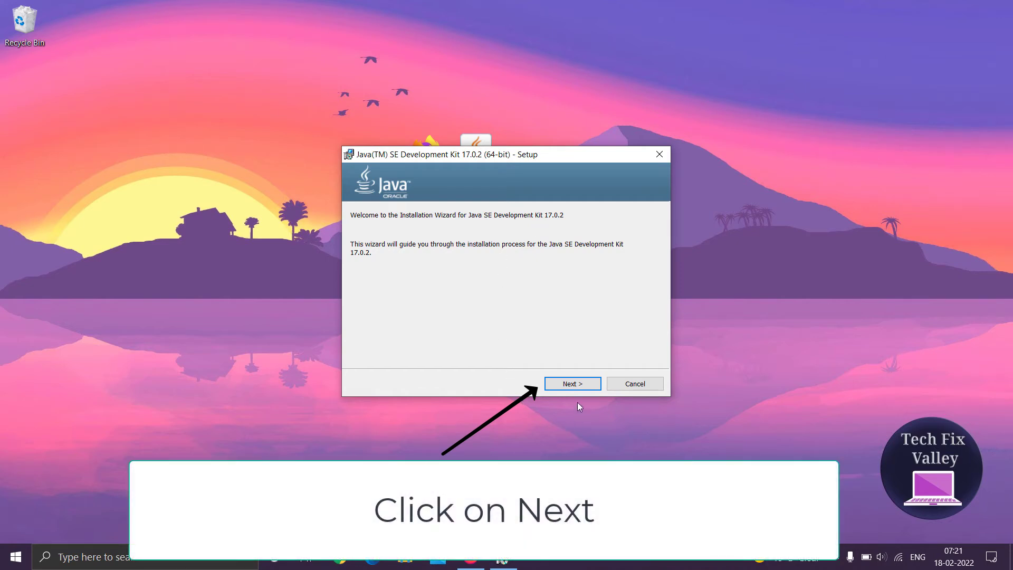
{"action": "left_click", "coordinate": [567, 387]}
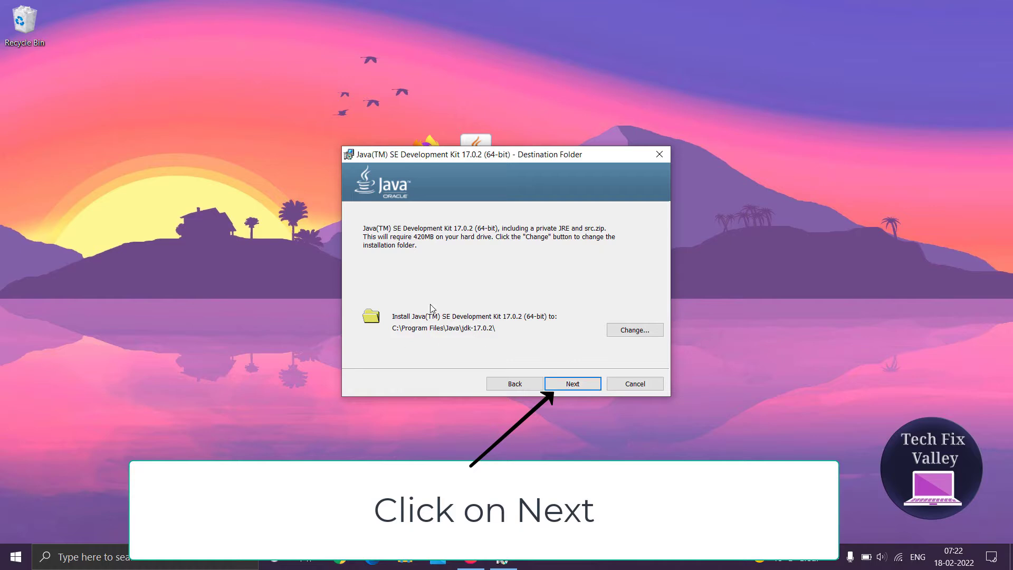
{"action": "left_click", "coordinate": [579, 386]}
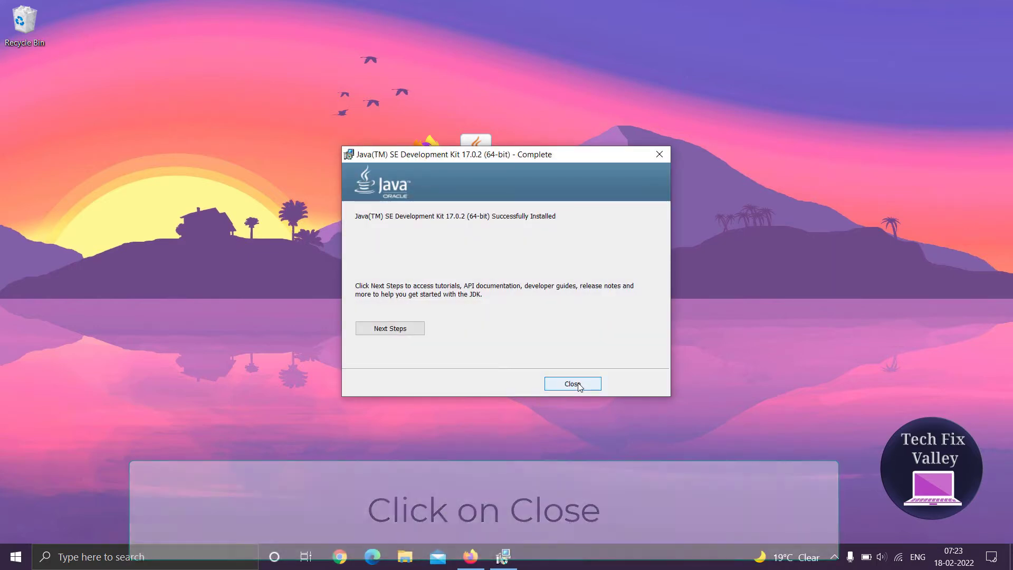
{"action": "left_click", "coordinate": [572, 384]}
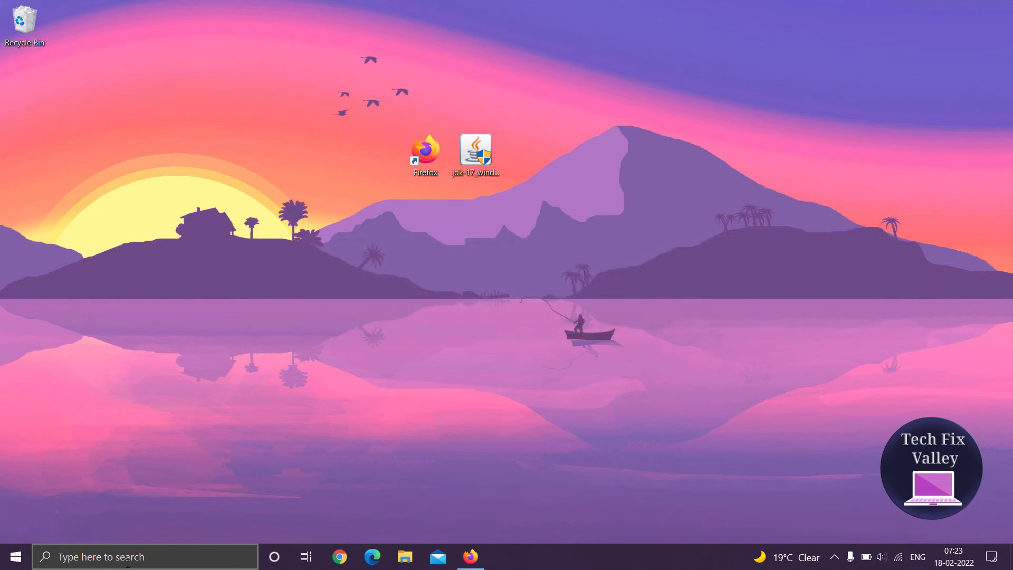
- Find the system environment variables settings through Windows search and open the system variable Path for editing
{"action": "left_click", "coordinate": [127, 564]}
{"action": "type", "text": "e"}
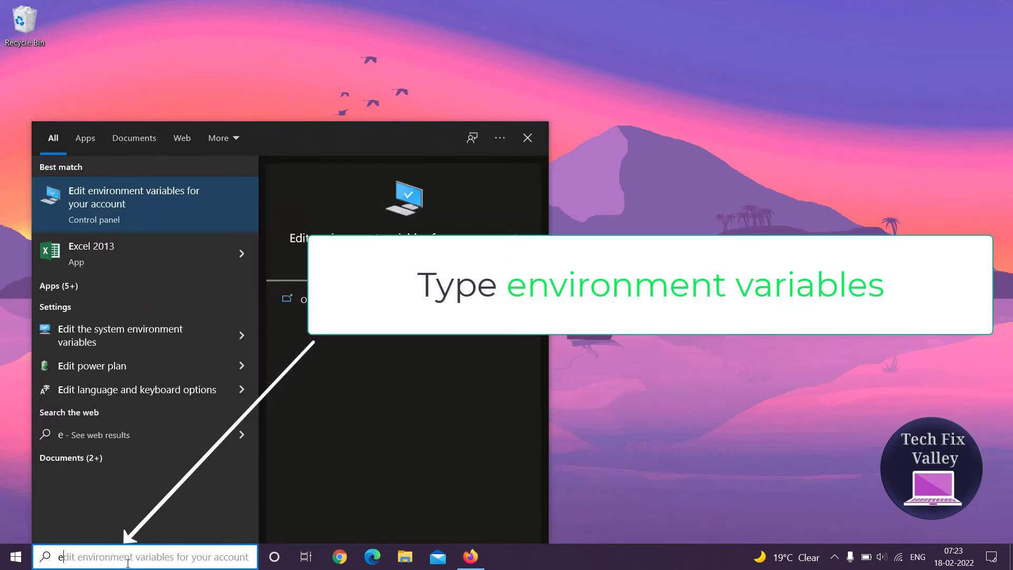
{"action": "type", "text": "nvironment variables"}
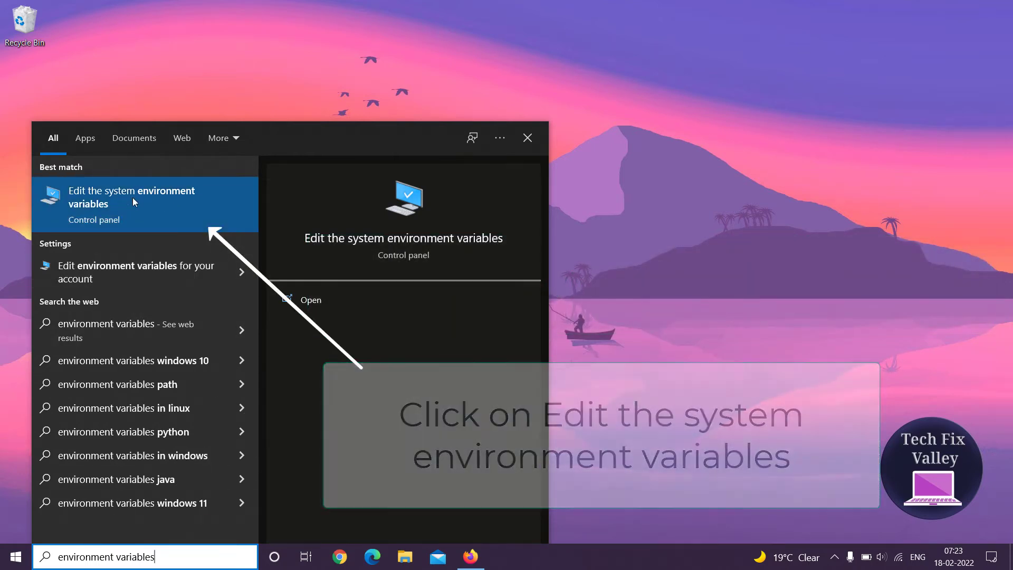
{"action": "left_click", "coordinate": [133, 200]}
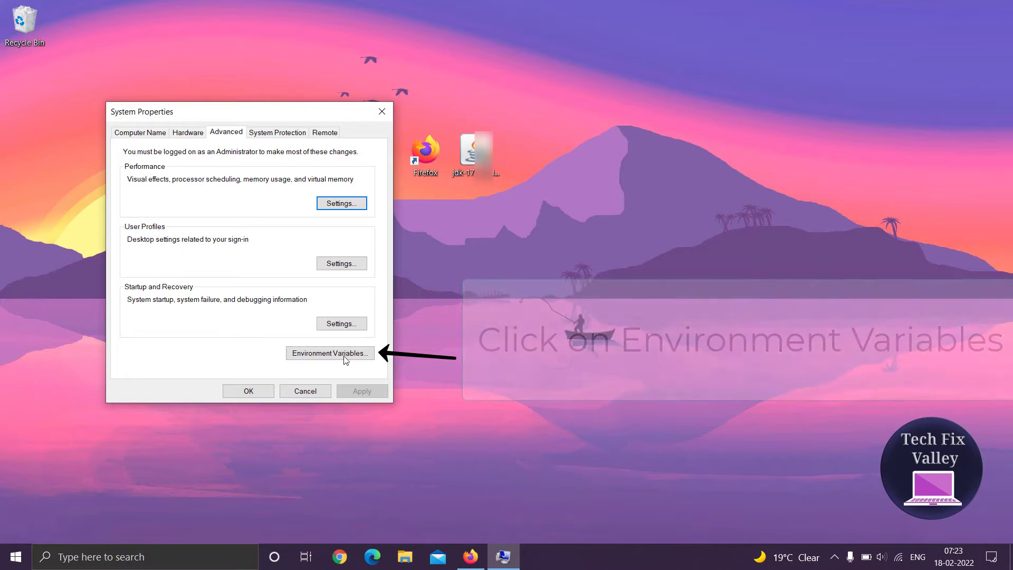
{"action": "left_click", "coordinate": [337, 354]}
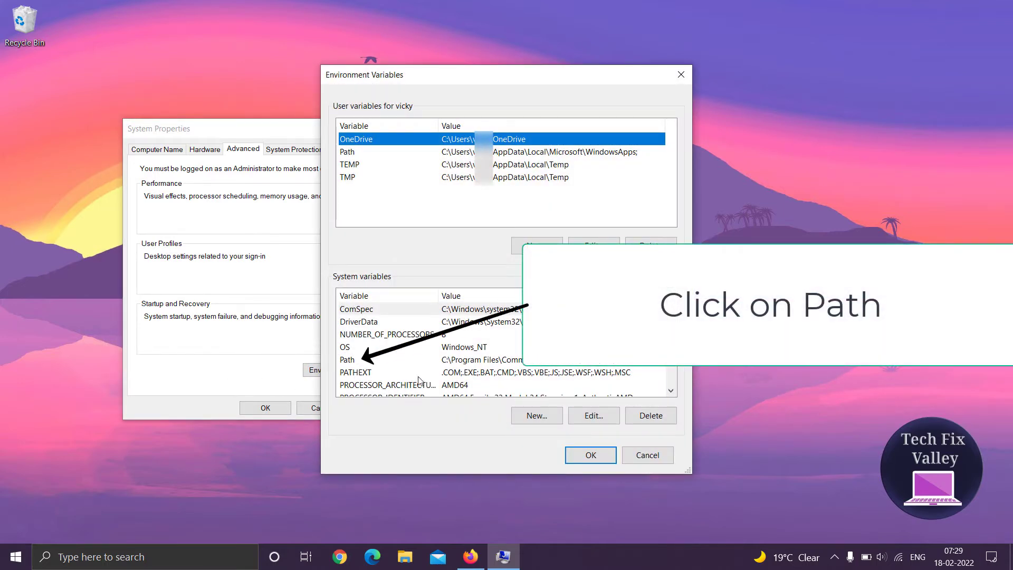
{"action": "left_click", "coordinate": [520, 361]}
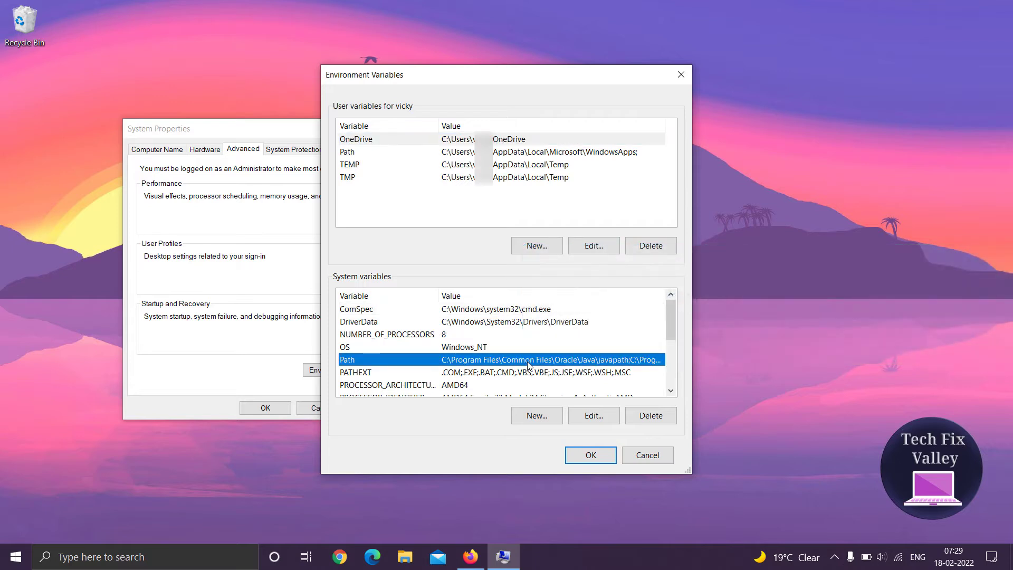
{"action": "left_click", "coordinate": [595, 418]}
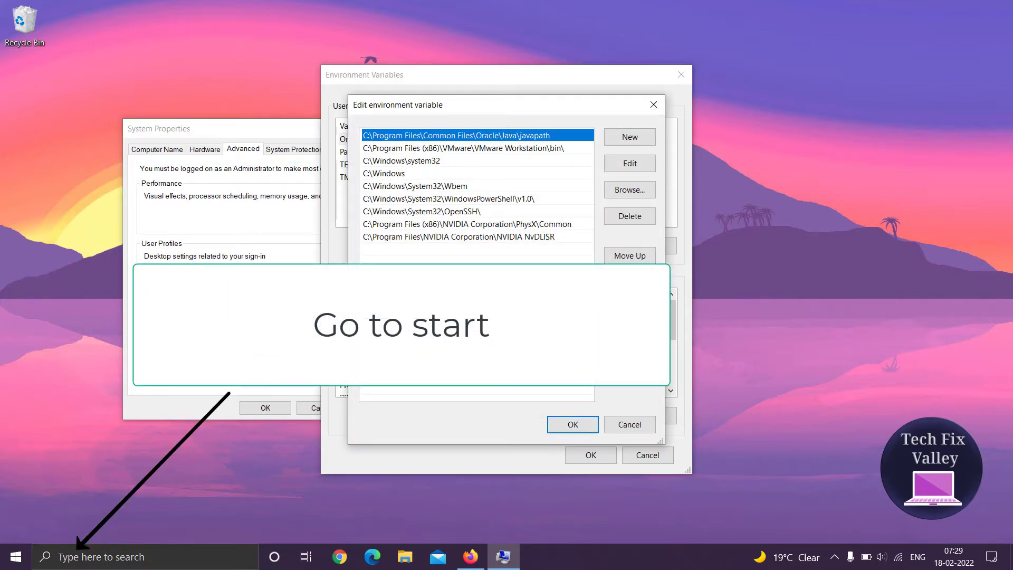
- Open This PC through Windows search and go into the New Volume (C:) drive
{"action": "left_click", "coordinate": [114, 560]}
{"action": "type", "text": "t"}
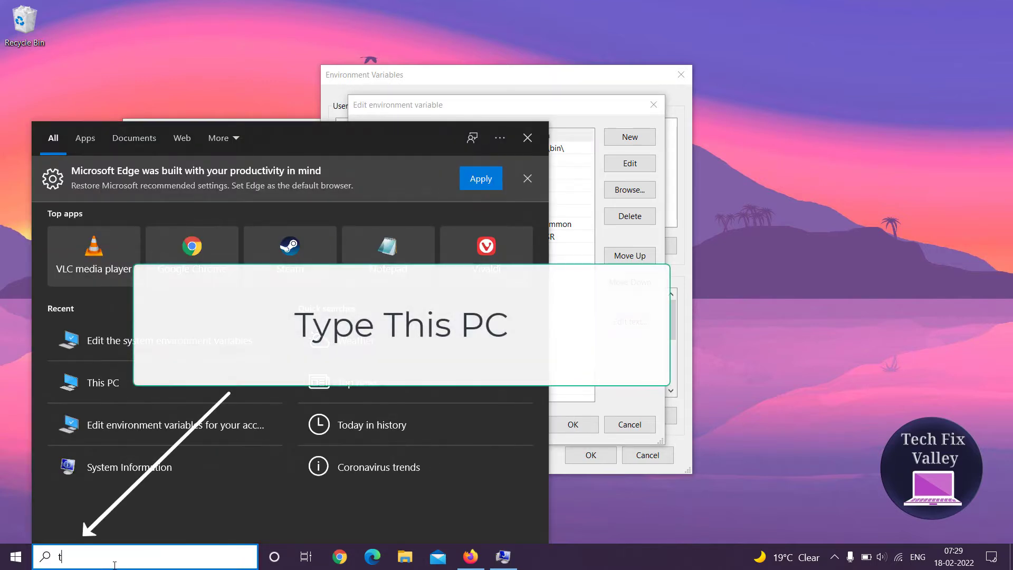
{"action": "type", "text": "his p"}
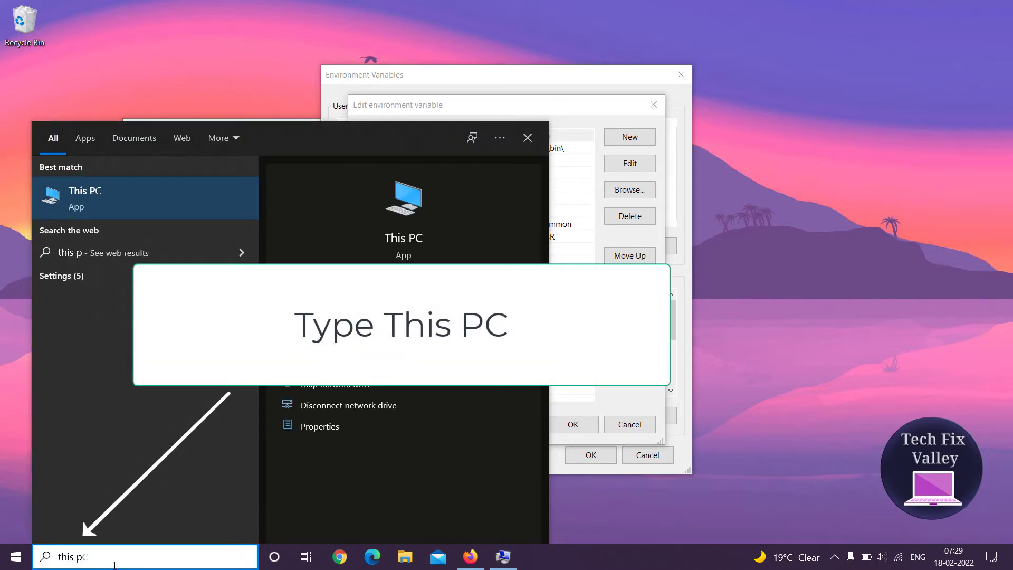
{"action": "type", "text": "c"}
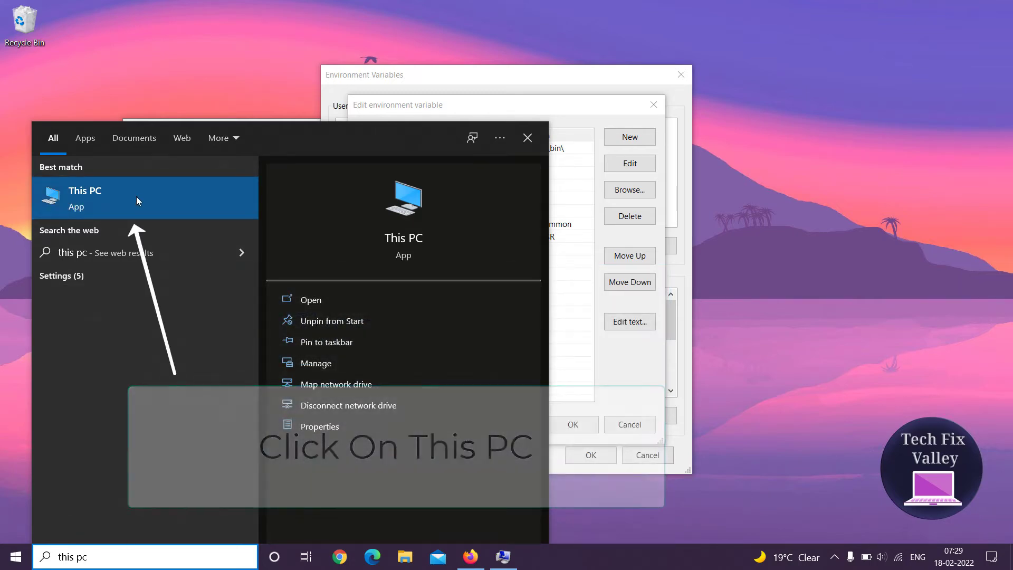
{"action": "left_click", "coordinate": [136, 199]}
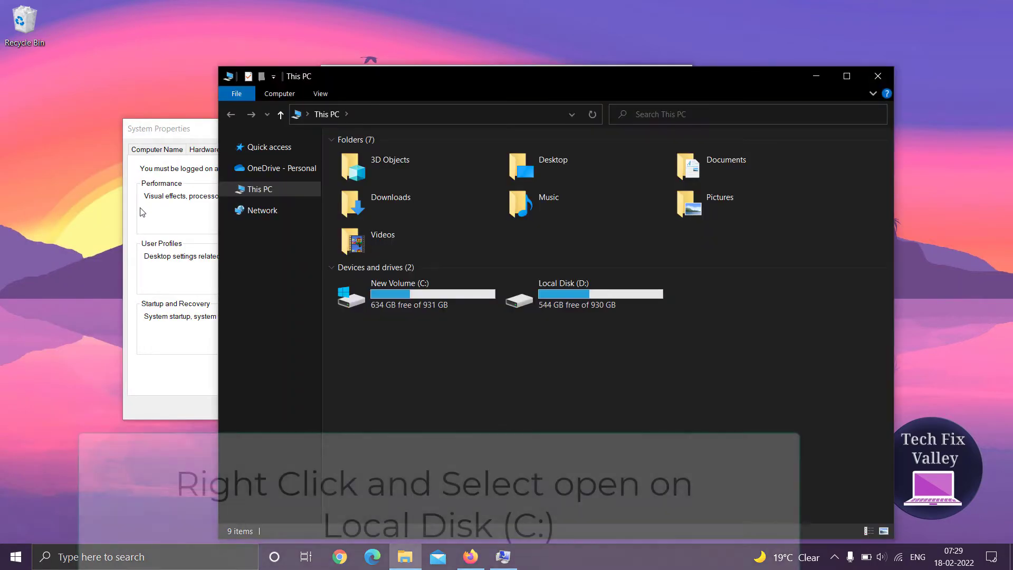
{"action": "right_click", "coordinate": [399, 307]}
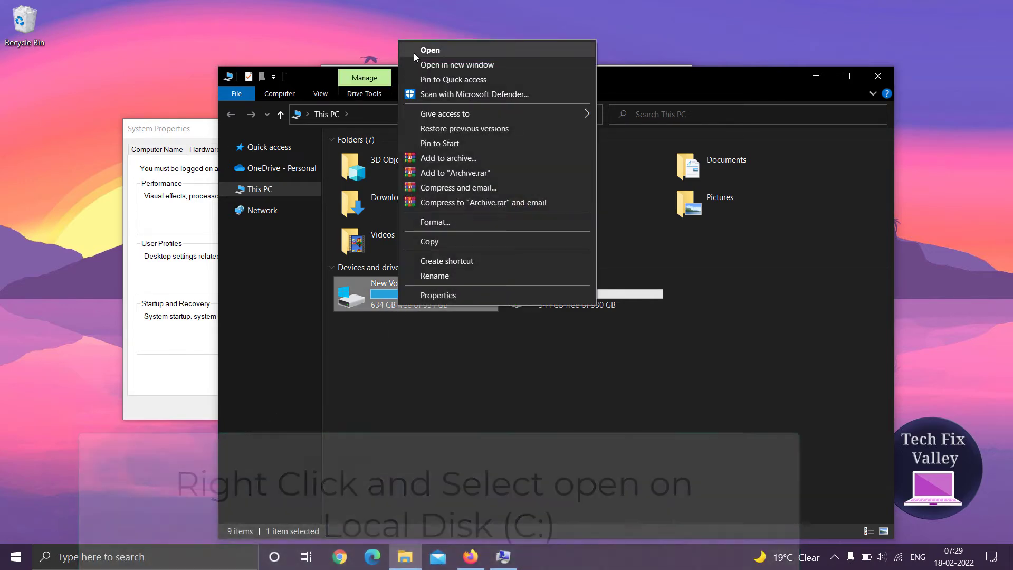
{"action": "left_click", "coordinate": [415, 53]}
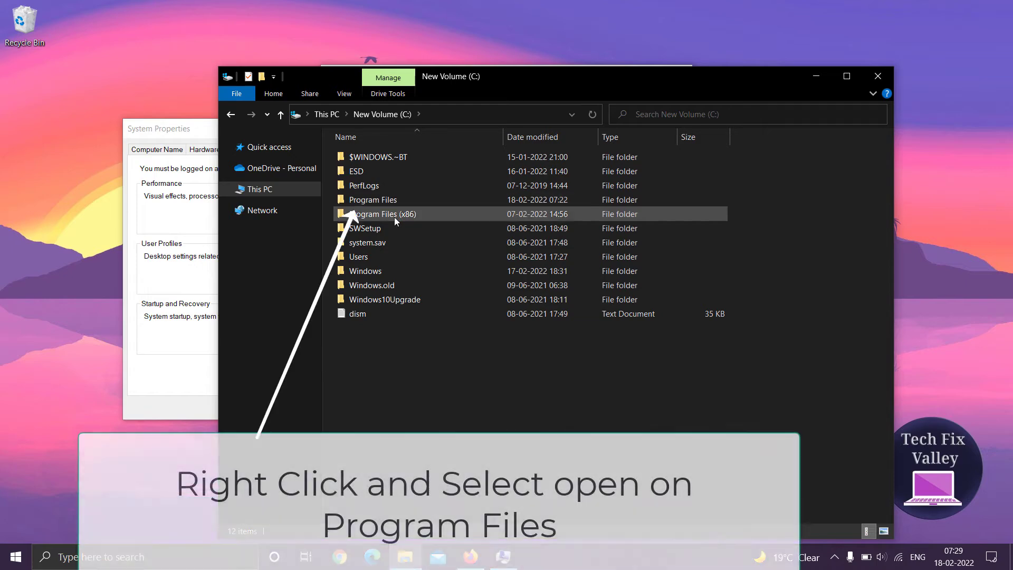
- Browse through Program Files and Java to open the jdk-17.0.2 folder
{"action": "right_click", "coordinate": [368, 202]}
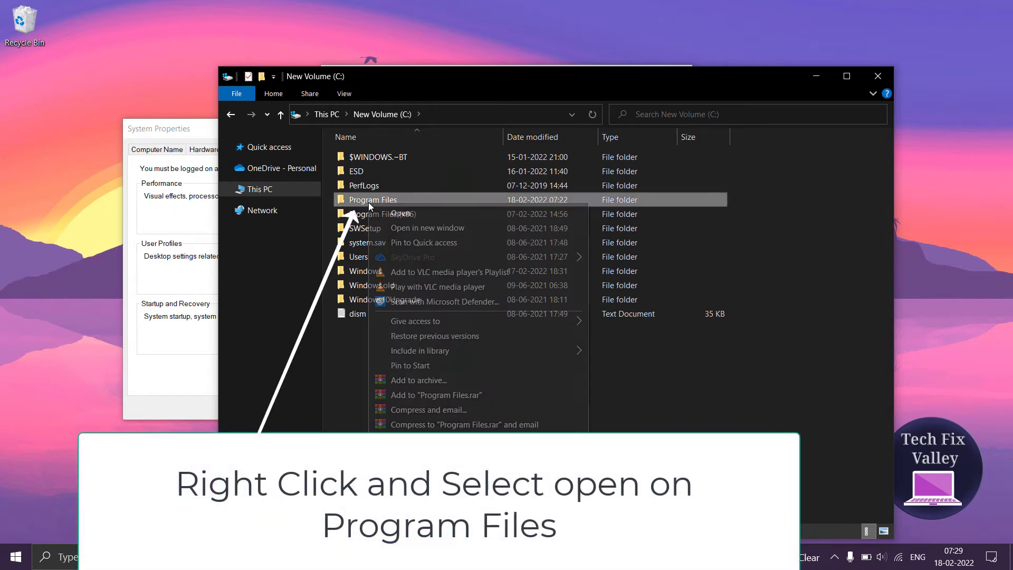
{"action": "left_click", "coordinate": [399, 213]}
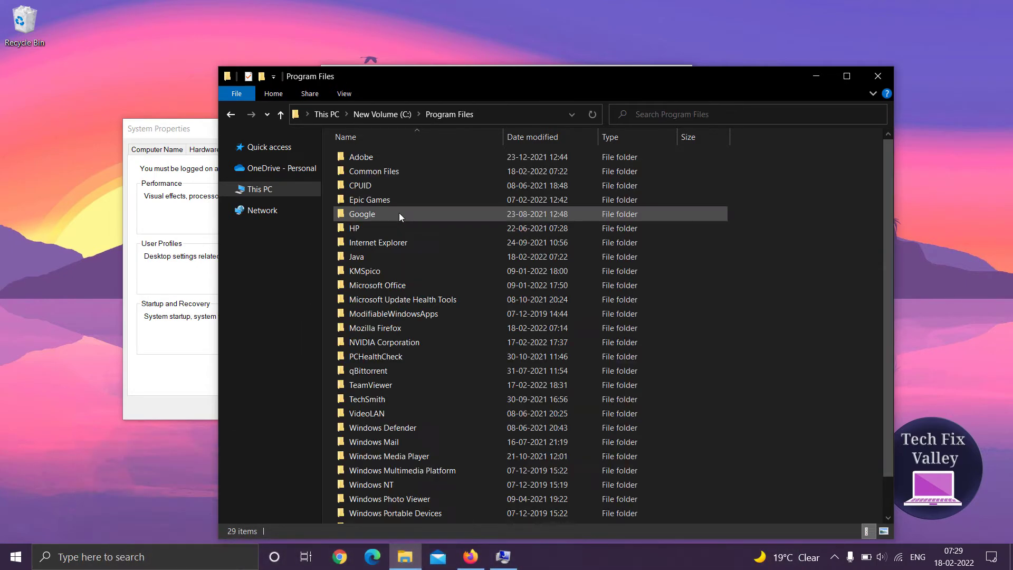
{"action": "right_click", "coordinate": [368, 257]}
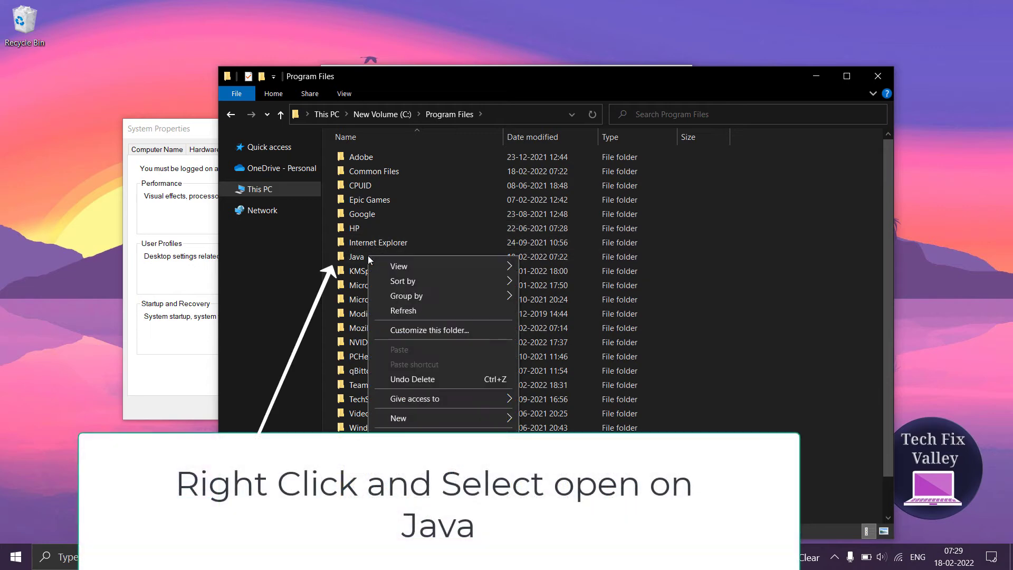
{"action": "left_click", "coordinate": [364, 256]}
{"action": "right_click", "coordinate": [363, 256]}
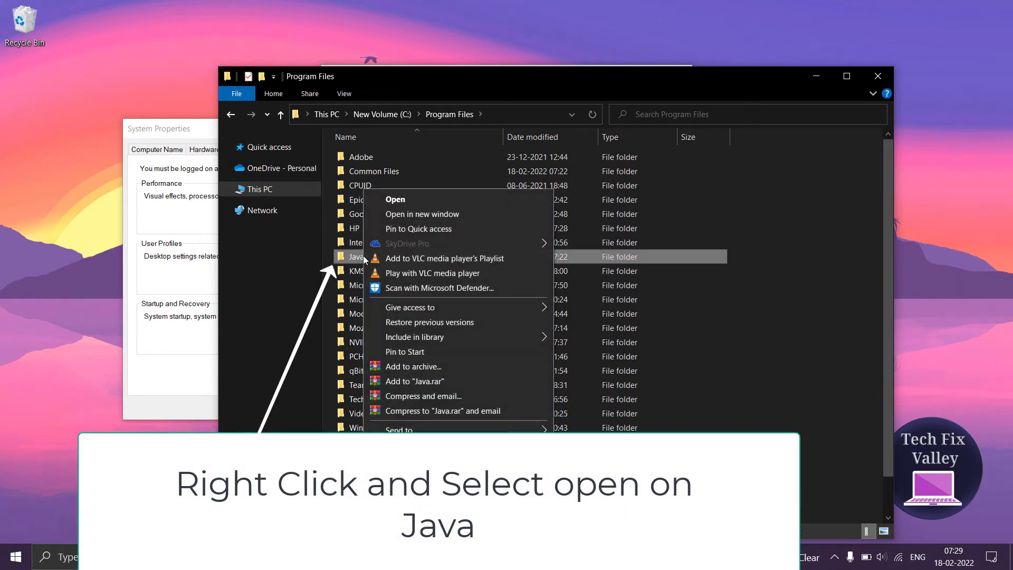
{"action": "left_click", "coordinate": [410, 203]}
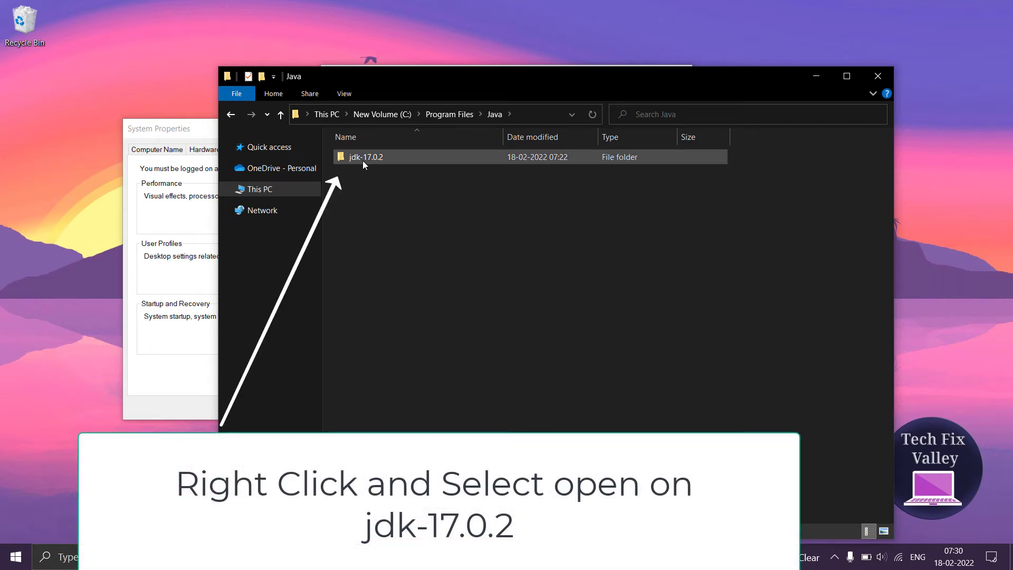
{"action": "right_click", "coordinate": [361, 161]}
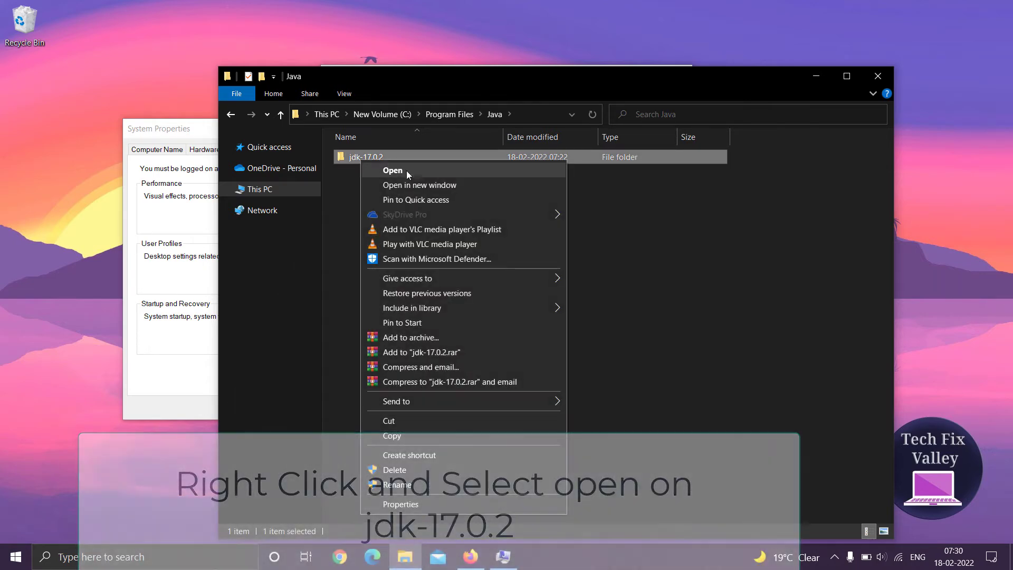
{"action": "left_click", "coordinate": [407, 171]}
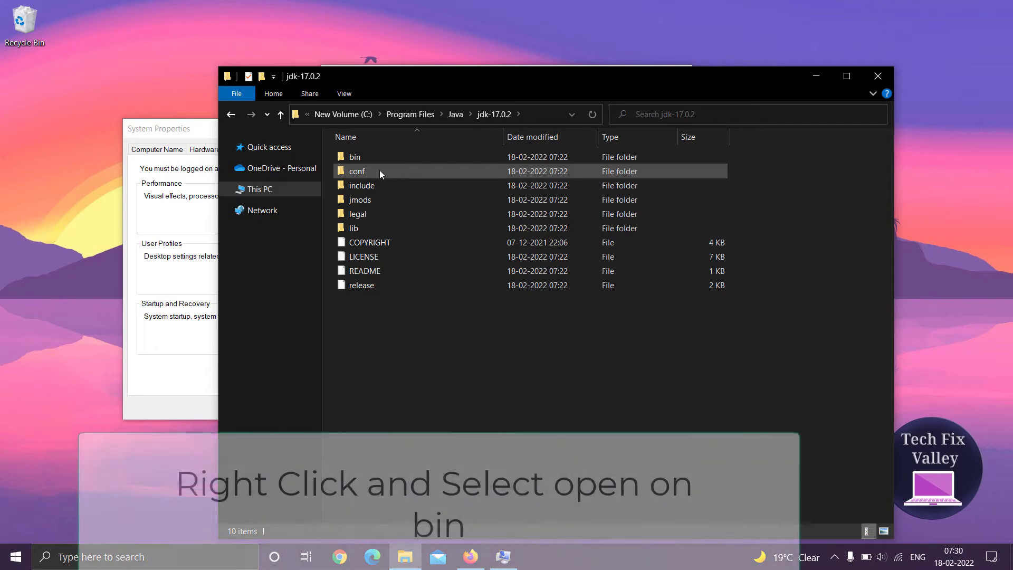
- Open the bin folder inside jdk-17.0.2, copy its full path C:\Program Files\Java\jdk-17.0.2\bin, and close the file window
{"action": "right_click", "coordinate": [361, 160]}
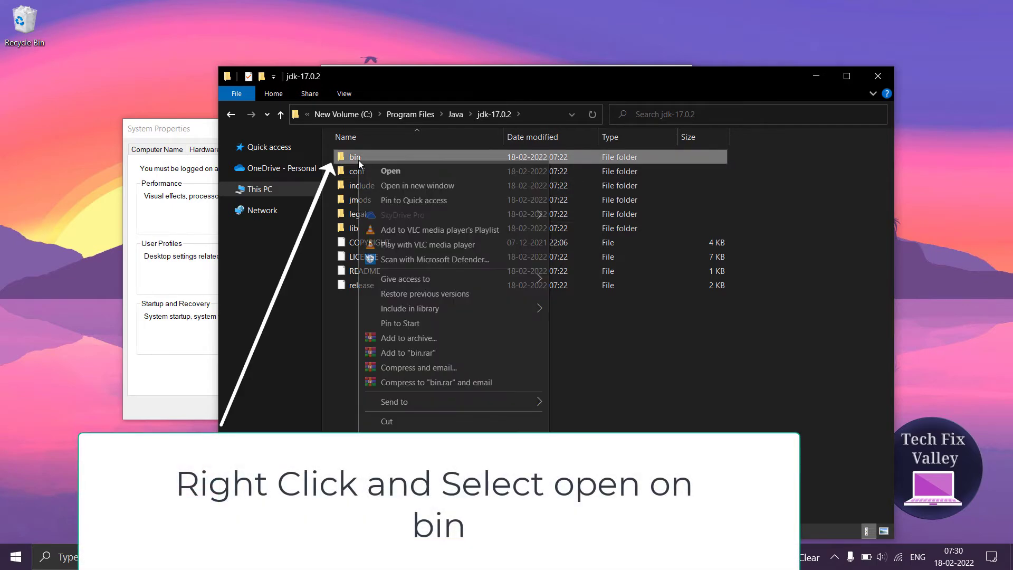
{"action": "left_click", "coordinate": [403, 171]}
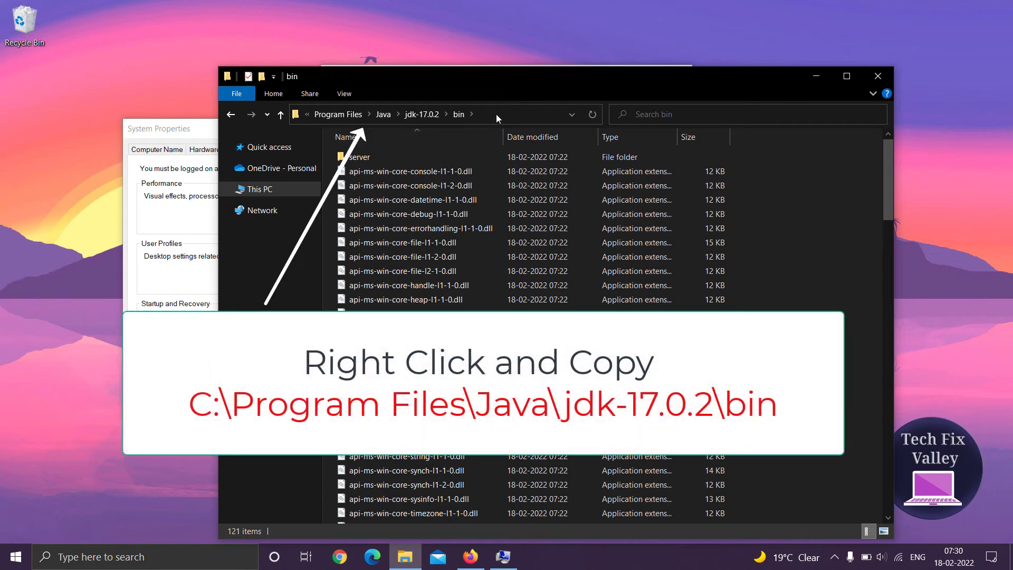
{"action": "left_click", "coordinate": [496, 114]}
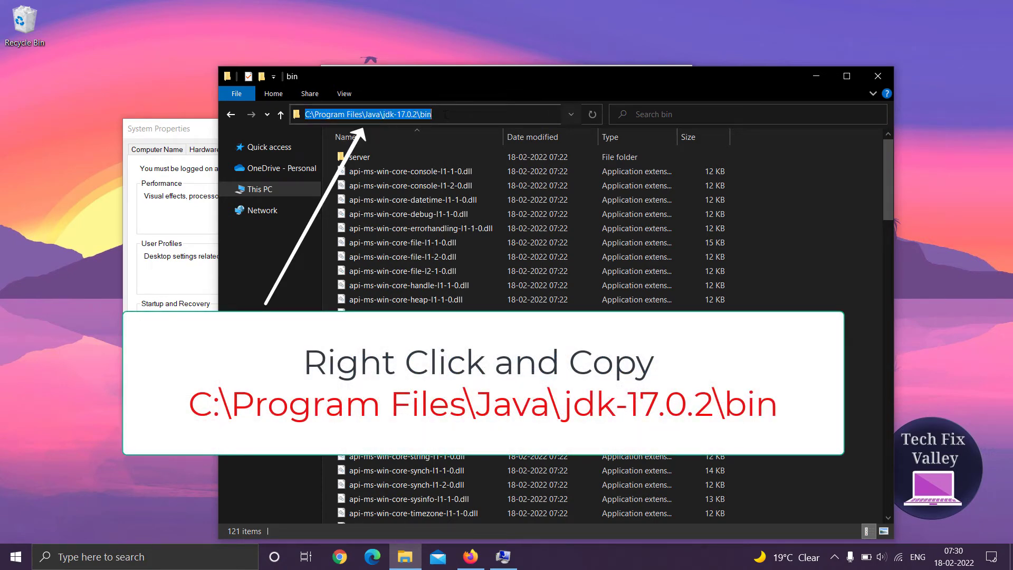
{"action": "right_click", "coordinate": [392, 114]}
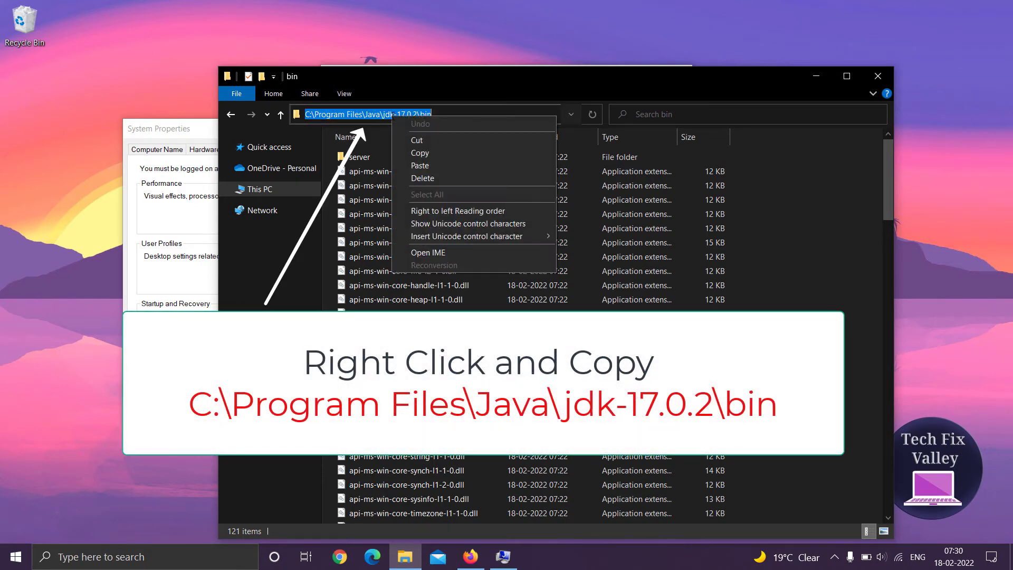
{"action": "left_click", "coordinate": [414, 152]}
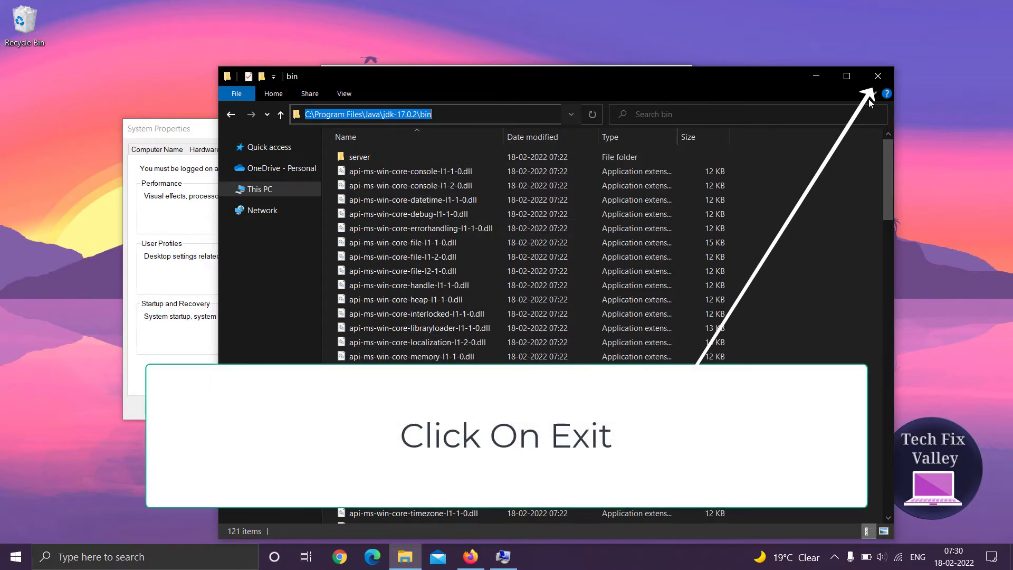
{"action": "left_click", "coordinate": [879, 77]}
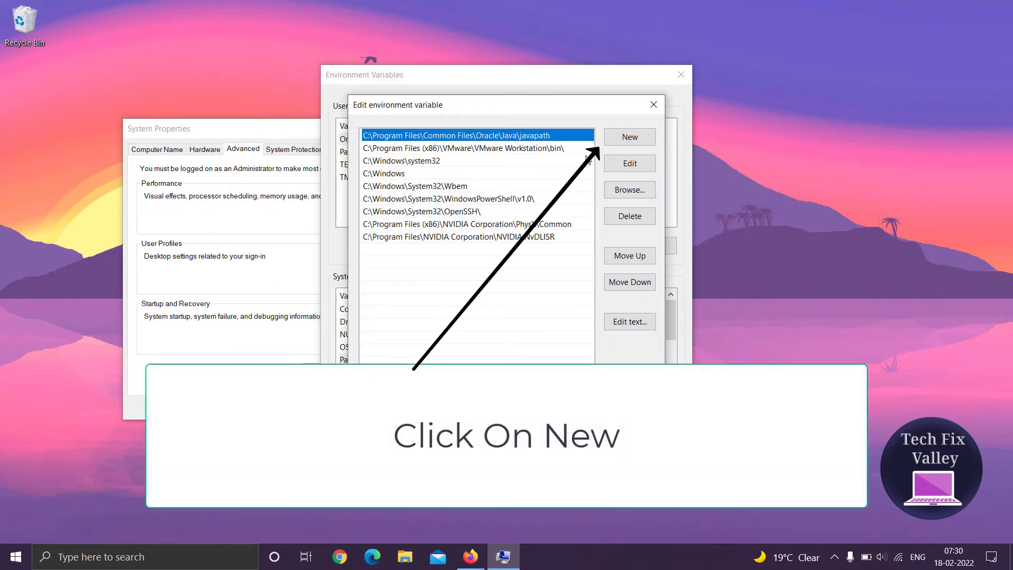
- Add C:\Program Files\Java\jdk-17.0.2\bin as a new entry in the system Path variable and confirm the edit
{"action": "left_click", "coordinate": [630, 138]}
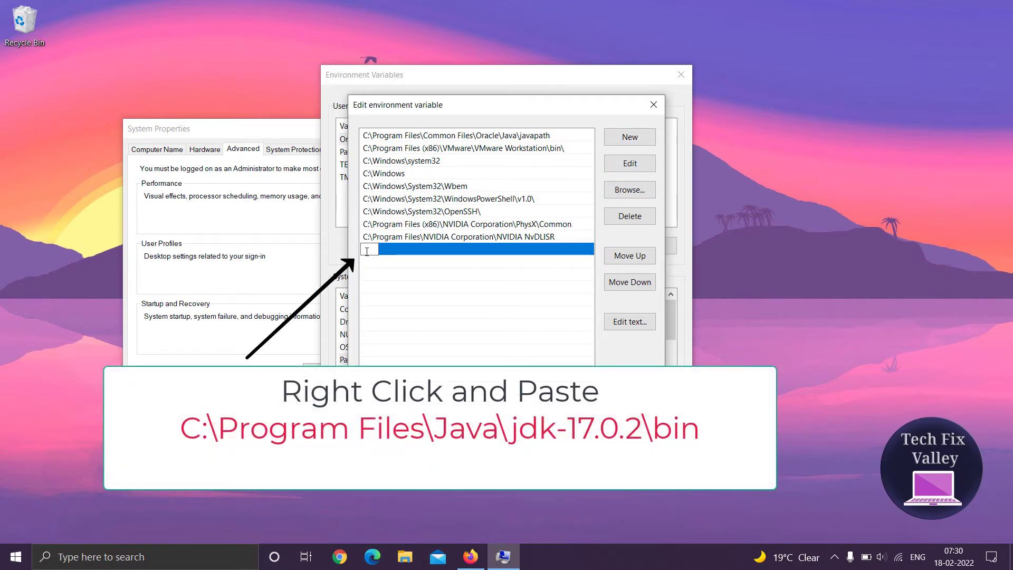
{"action": "left_click", "coordinate": [376, 304]}
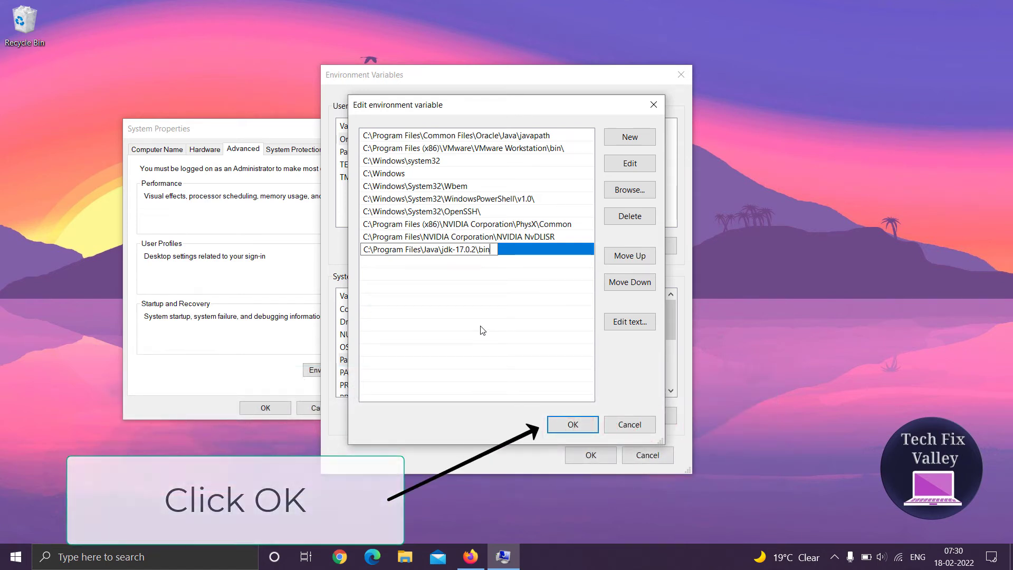
{"action": "left_click", "coordinate": [560, 425]}
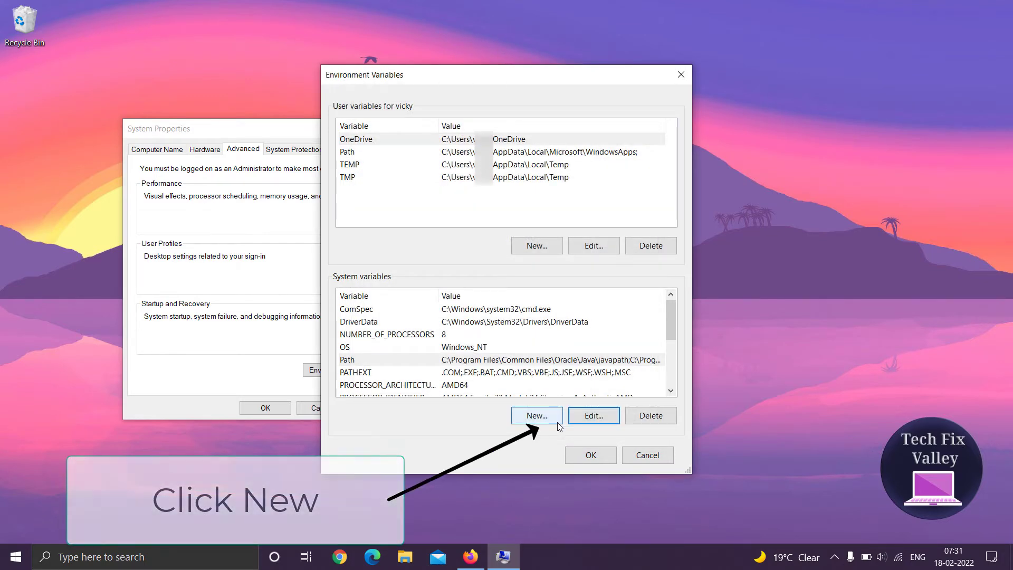
- Create a system variable JAVA_HOME with the value C:\Program Files\Java\jdk-17.0.2, and confirm all the open system settings dialogs
{"action": "left_click", "coordinate": [538, 421]}
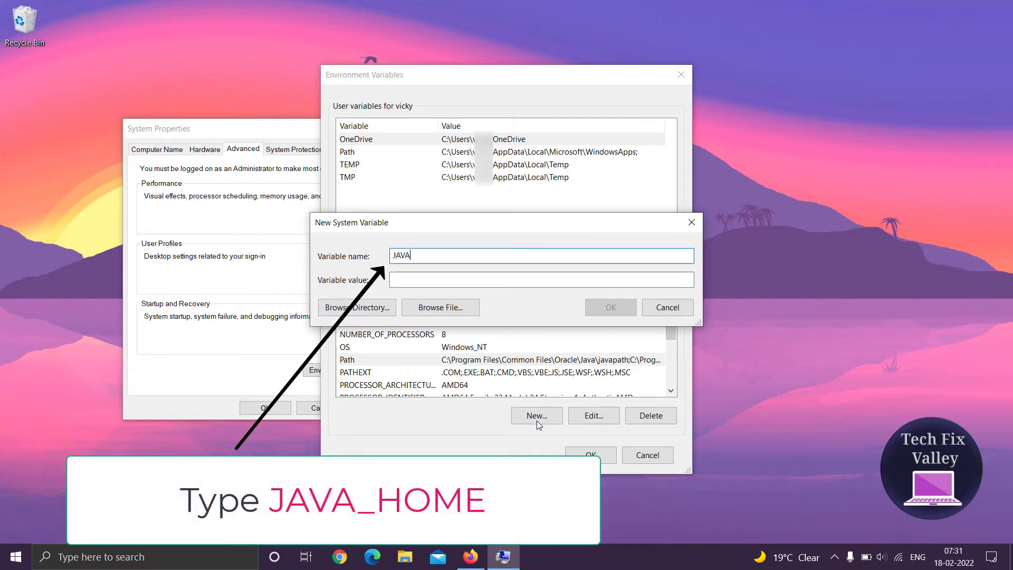
{"action": "type", "text": "ME"}
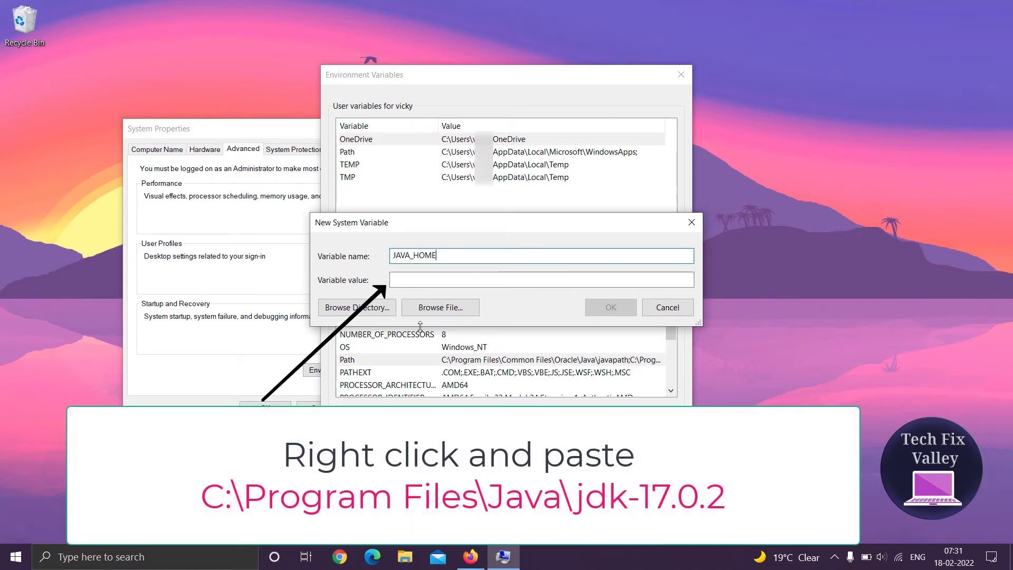
{"action": "right_click", "coordinate": [401, 283]}
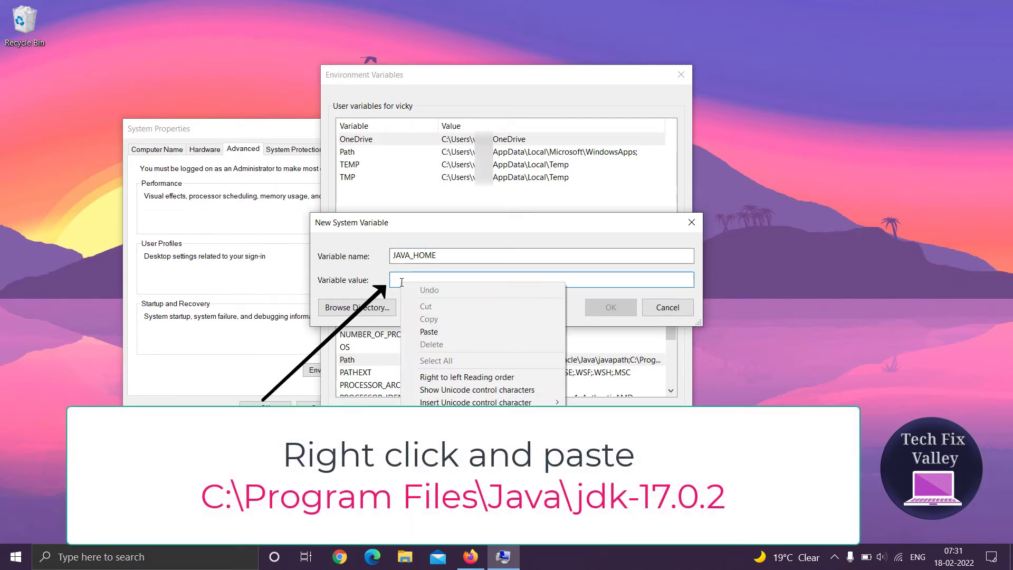
{"action": "left_click", "coordinate": [422, 332]}
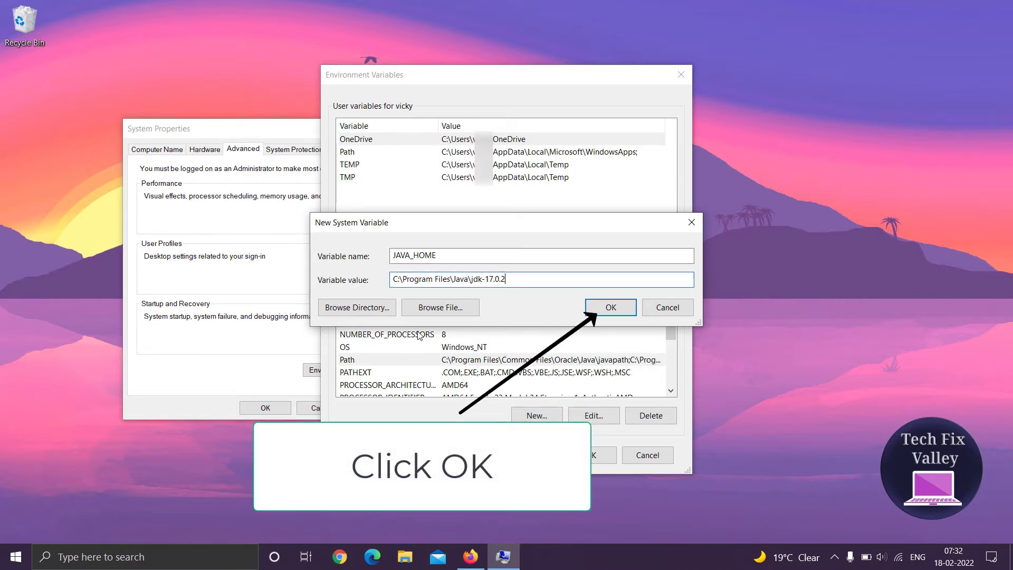
{"action": "left_click", "coordinate": [612, 308]}
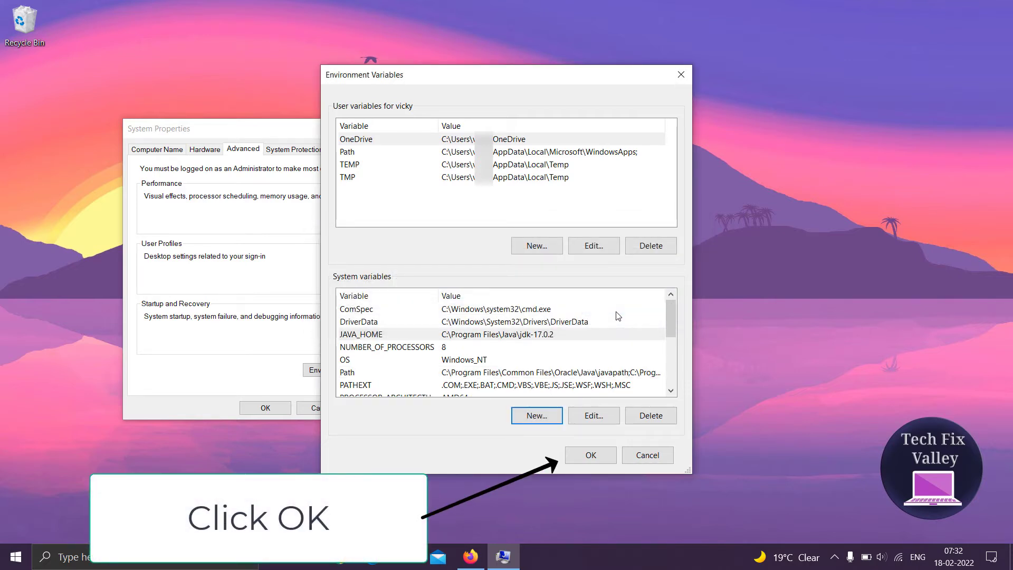
{"action": "left_click", "coordinate": [595, 455]}
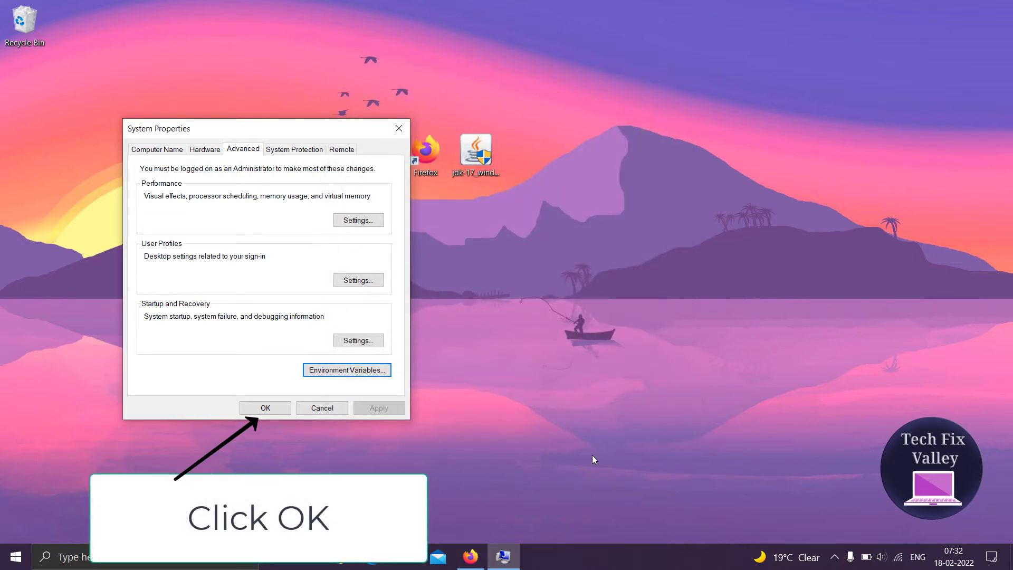
{"action": "left_click", "coordinate": [258, 408]}
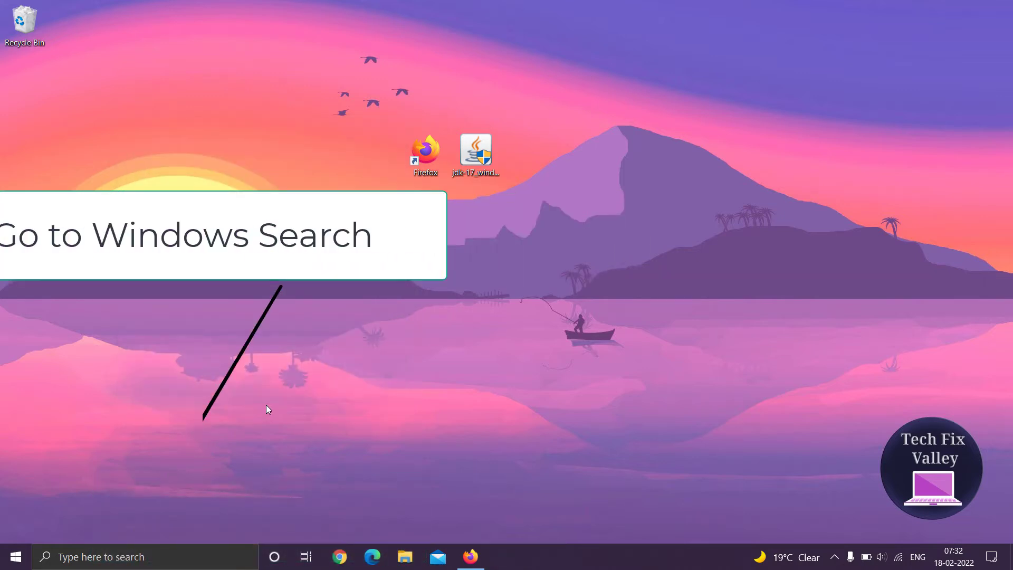
- Run Command Prompt as administrator through Windows search, check the Java installation with java -version, and close the window
{"action": "left_click", "coordinate": [122, 560]}
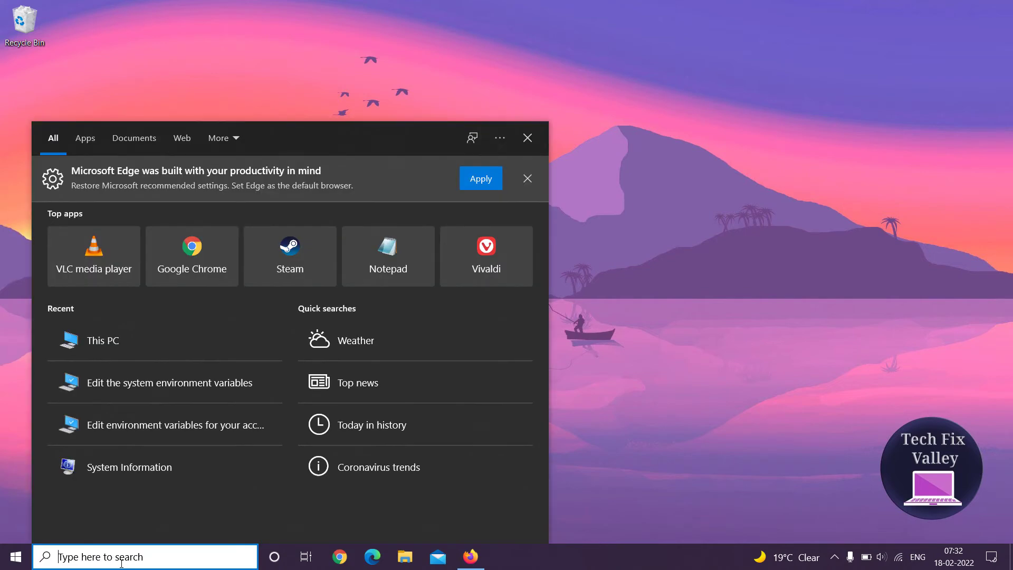
{"action": "type", "text": "cMD"}
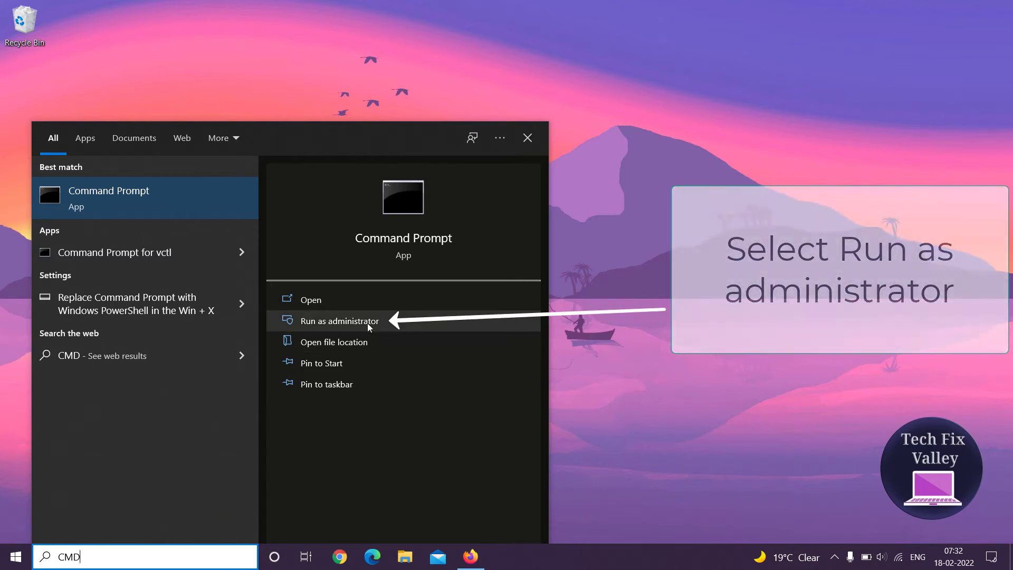
{"action": "left_click", "coordinate": [367, 323]}
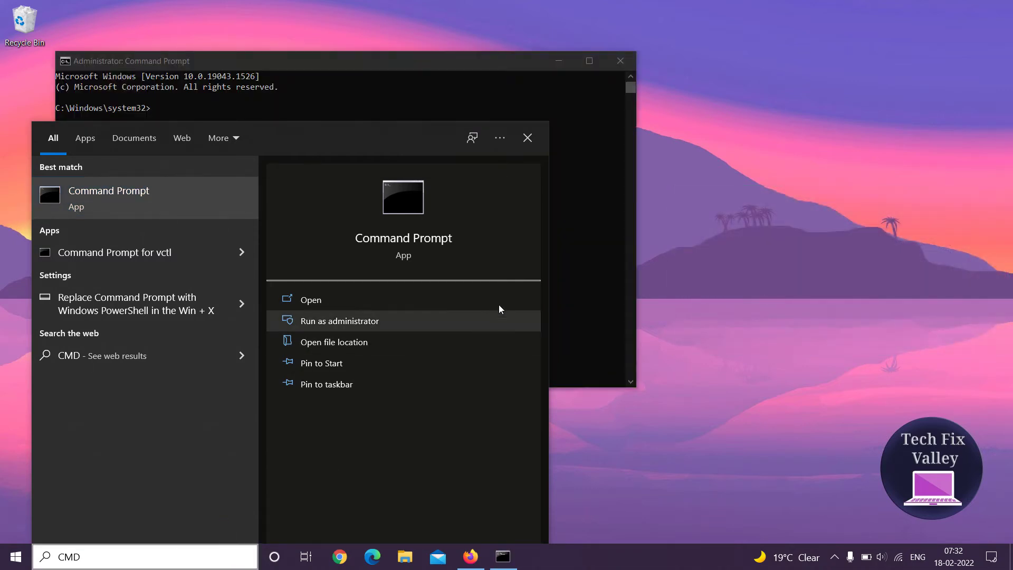
{"action": "left_click", "coordinate": [579, 260]}
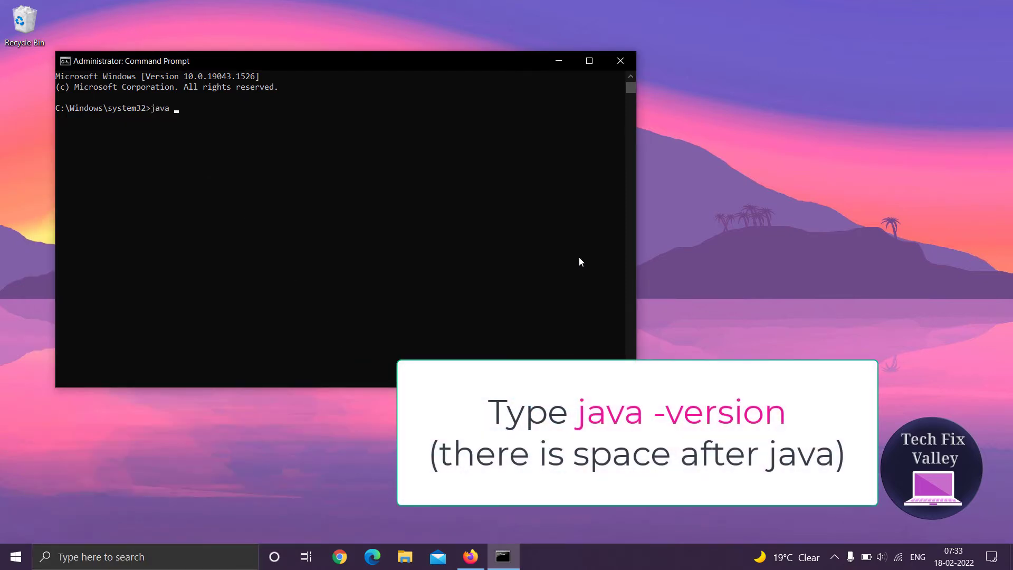
{"action": "type", "text": "java -version"}
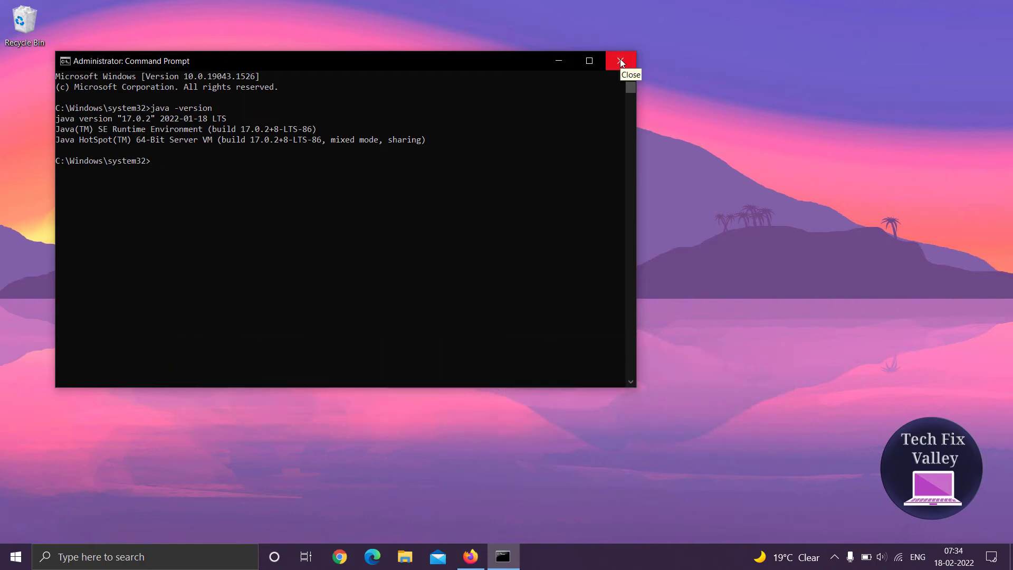
{"action": "left_click", "coordinate": [621, 61]}
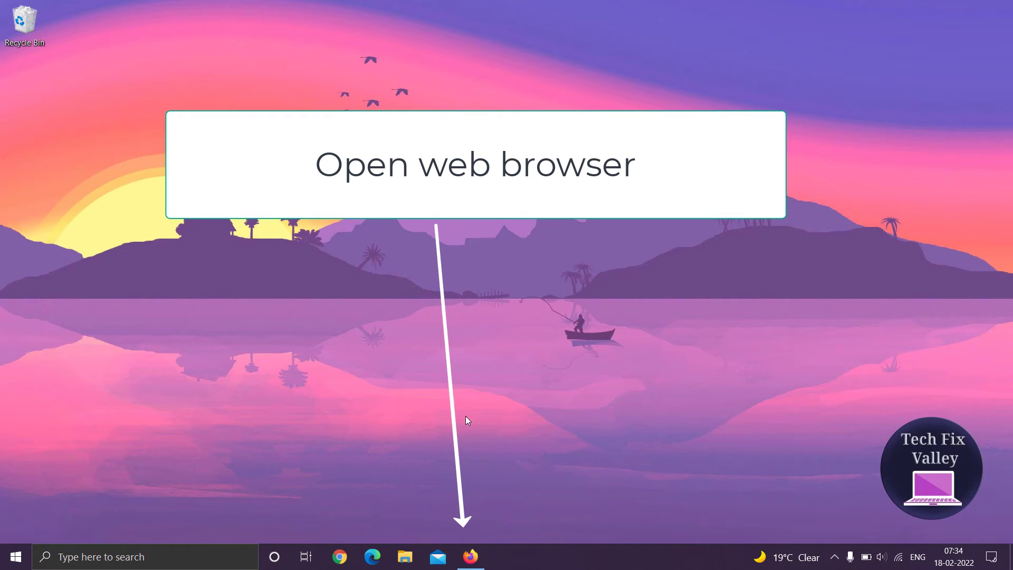
{"action": "left_click", "coordinate": [471, 556]}
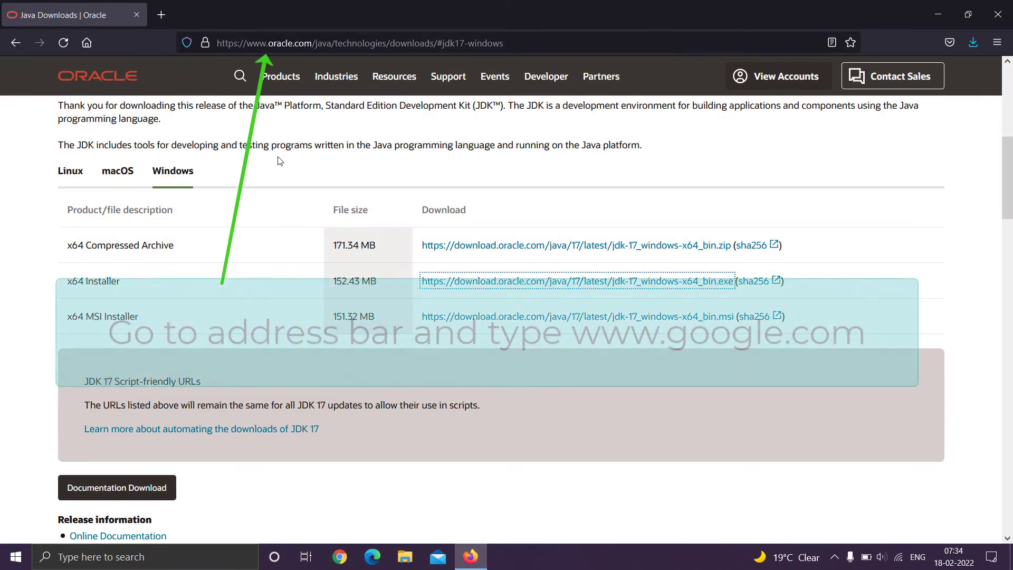
{"action": "left_click", "coordinate": [340, 44]}
{"action": "type", "text": "www"}
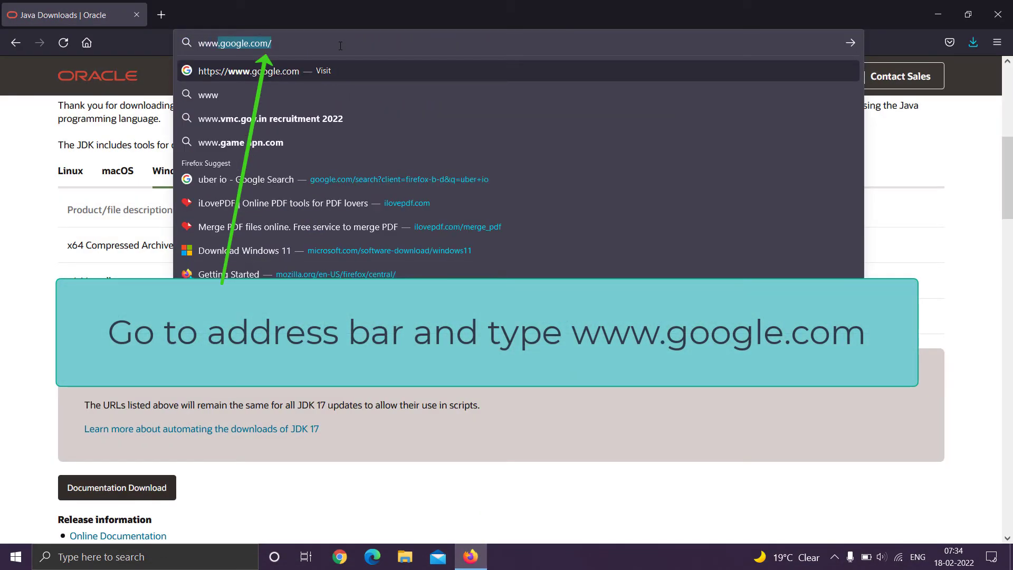
{"action": "key", "text": "Right"}
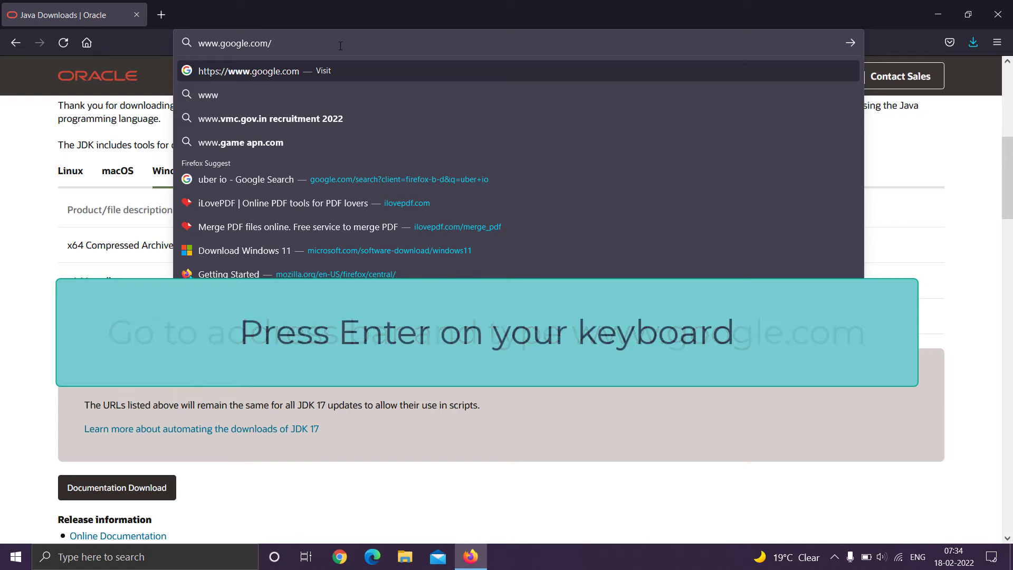
{"action": "key", "text": "Return"}
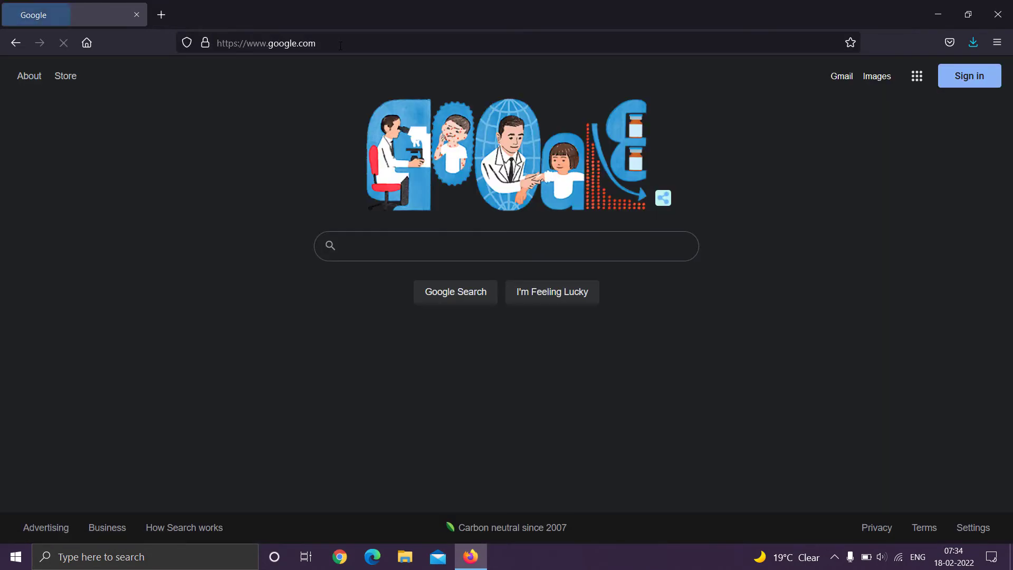
- Search Google for "Android studio" and open the official Download Android Studio result
{"action": "left_click", "coordinate": [372, 247]}
{"action": "type", "text": "An"}
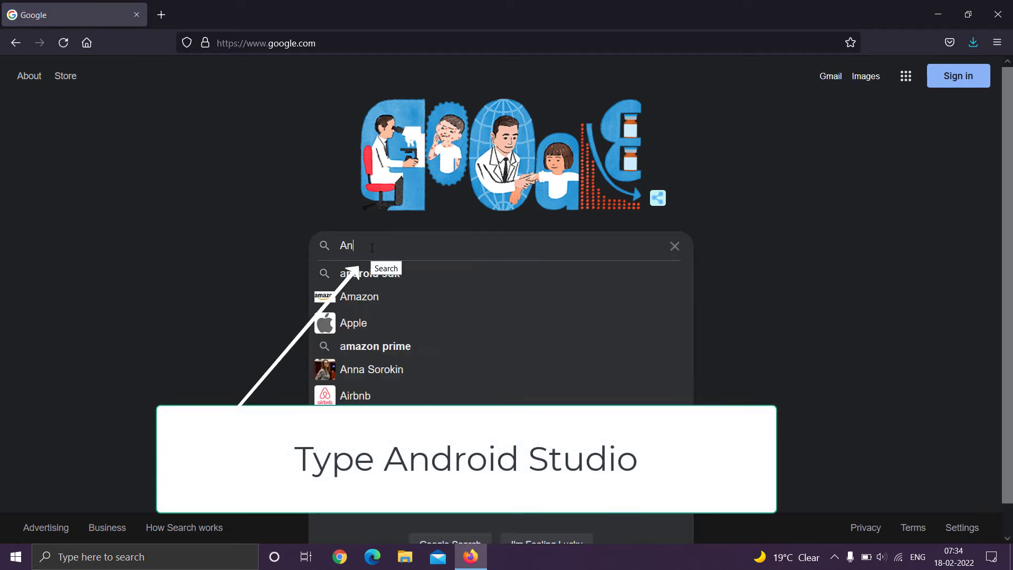
{"action": "type", "text": "droid studio"}
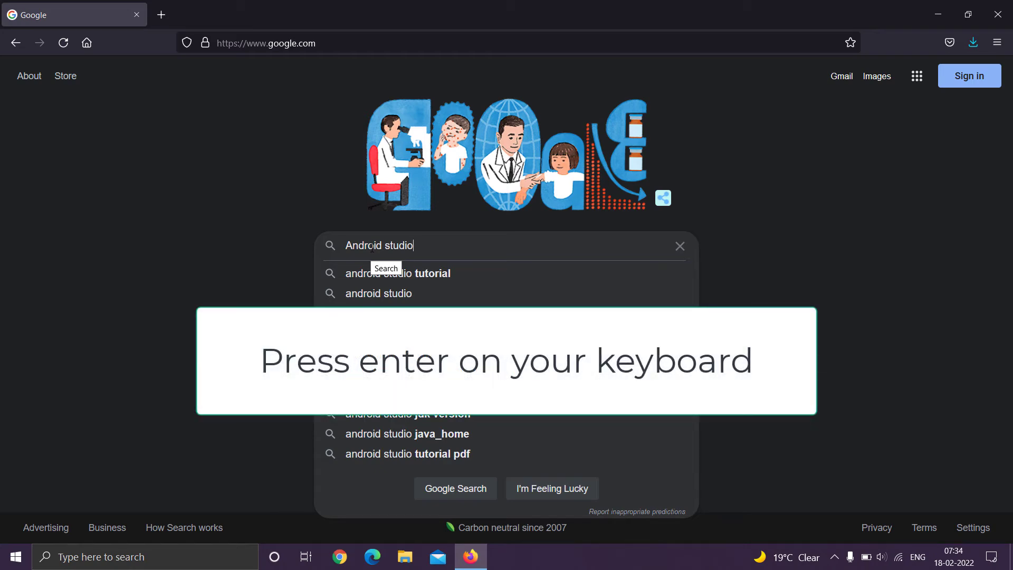
{"action": "key", "text": "Return"}
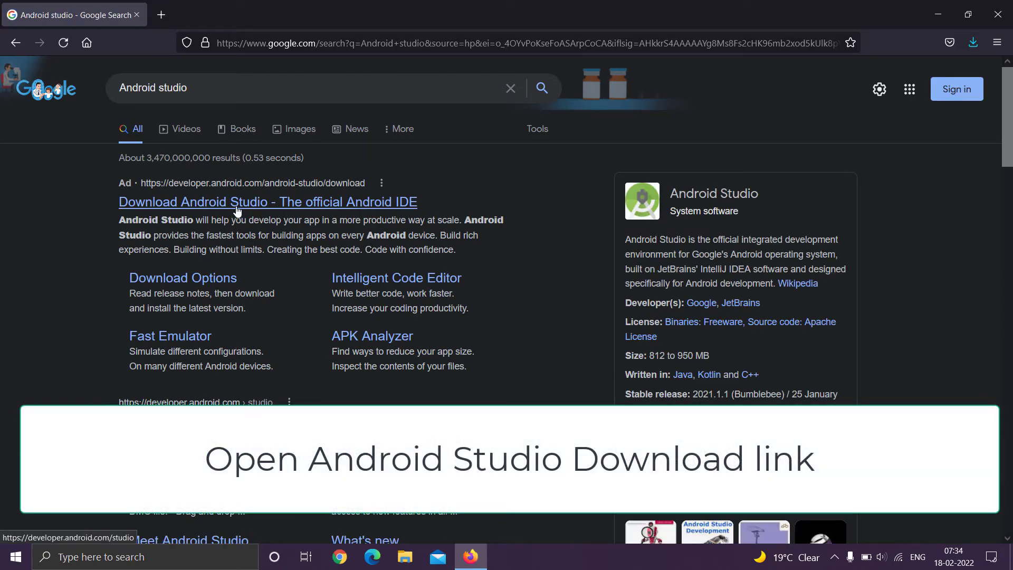
{"action": "left_click", "coordinate": [237, 207]}
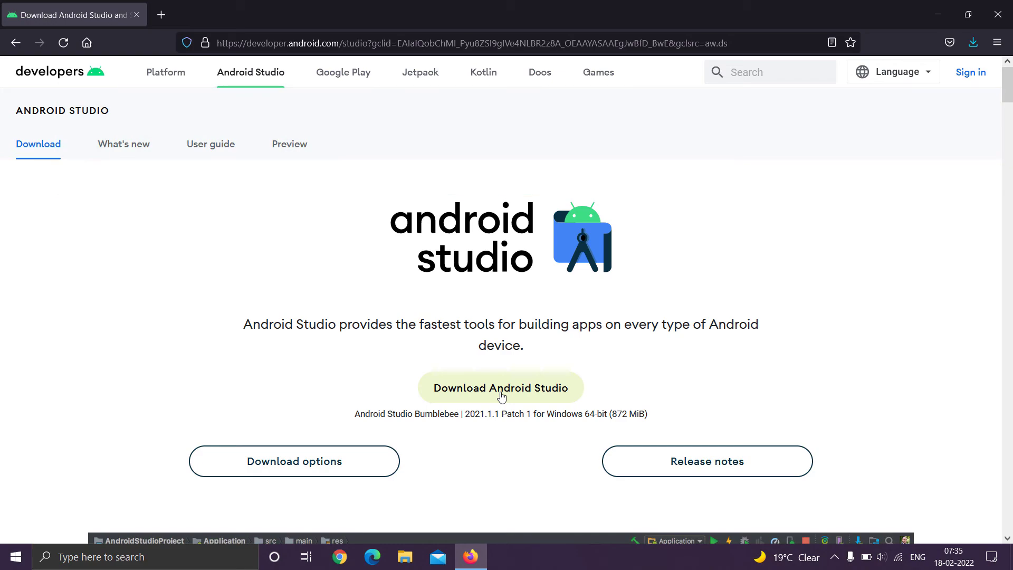
- Download Android Studio Bumblebee 2021.1.1 Patch 1 for Windows, accepting the terms and conditions and saving the installer file
{"action": "left_click", "coordinate": [502, 394]}
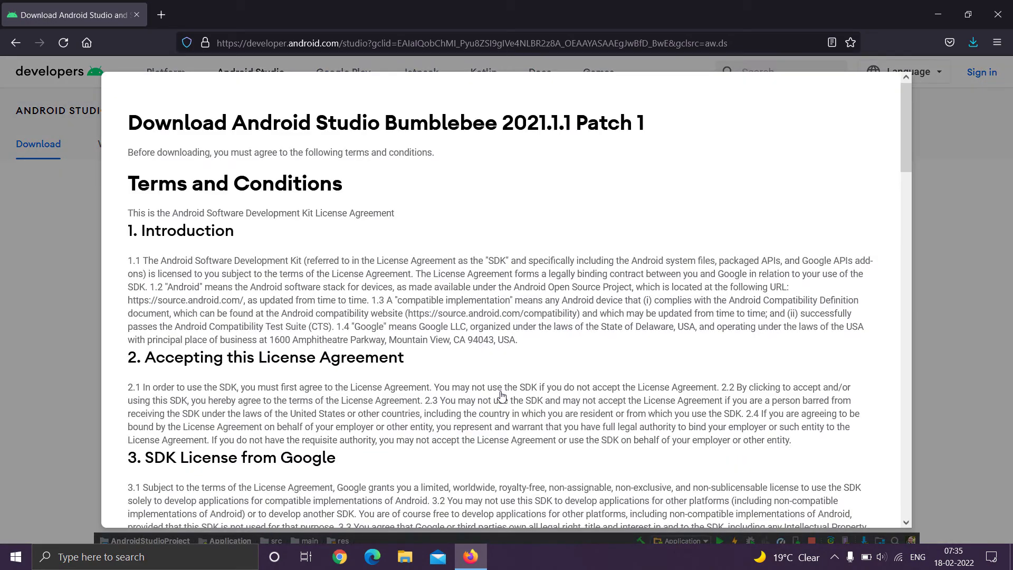
{"action": "left_click", "coordinate": [907, 522]}
{"action": "left_click_drag", "start_coordinate": [907, 522], "coordinate": [907, 521]}
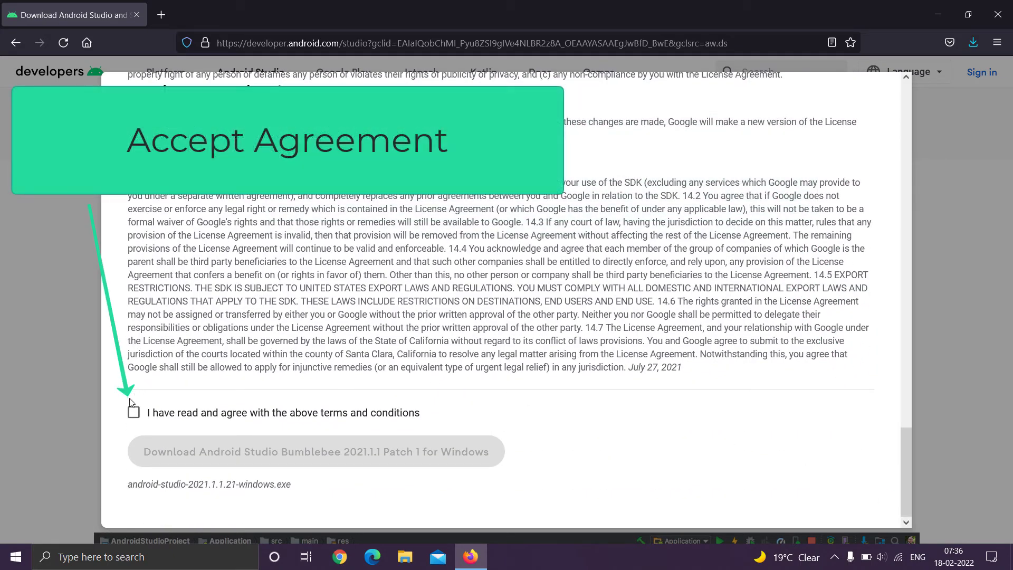
{"action": "left_click", "coordinate": [134, 414]}
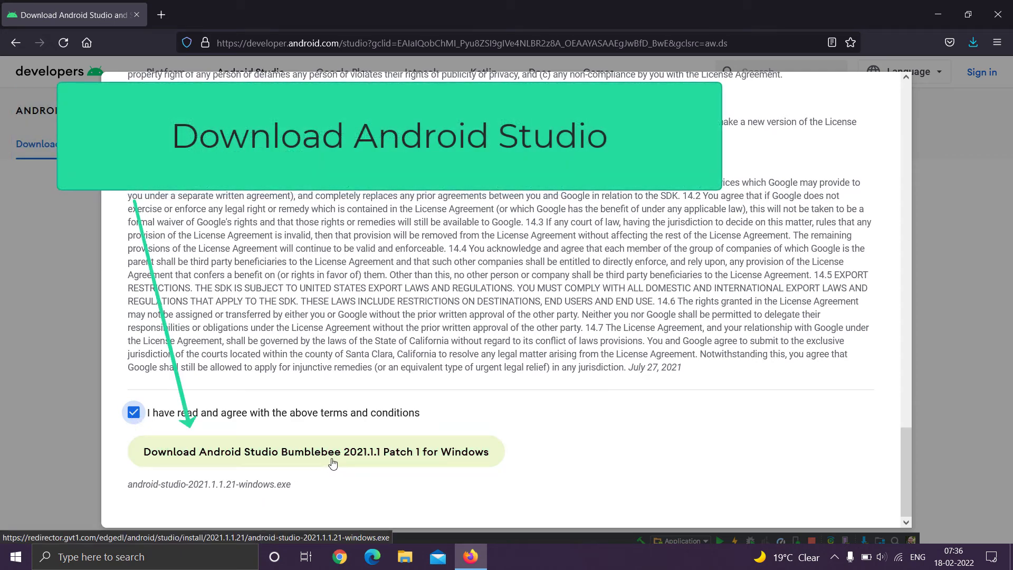
{"action": "left_click", "coordinate": [332, 464]}
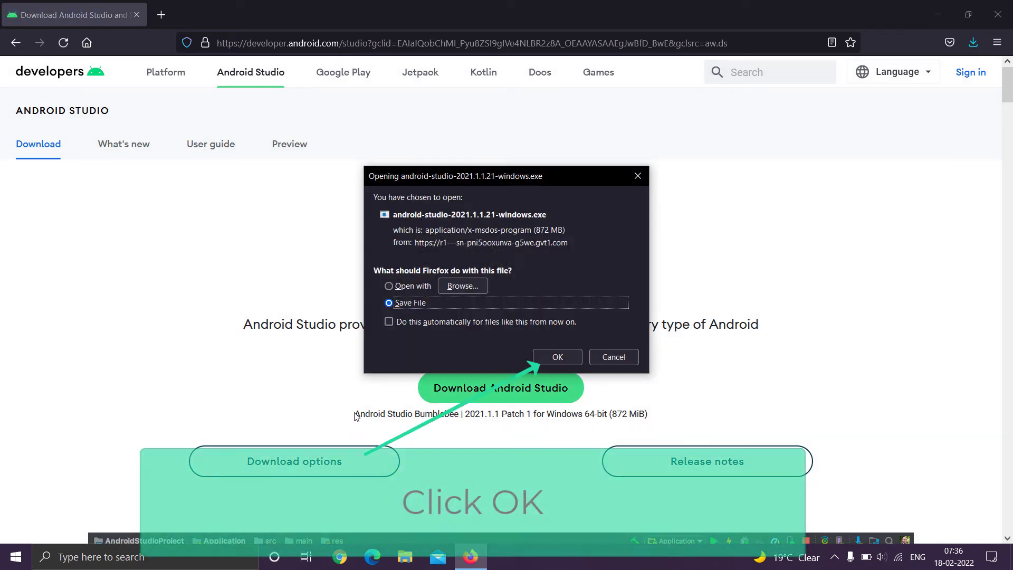
{"action": "left_click", "coordinate": [567, 362]}
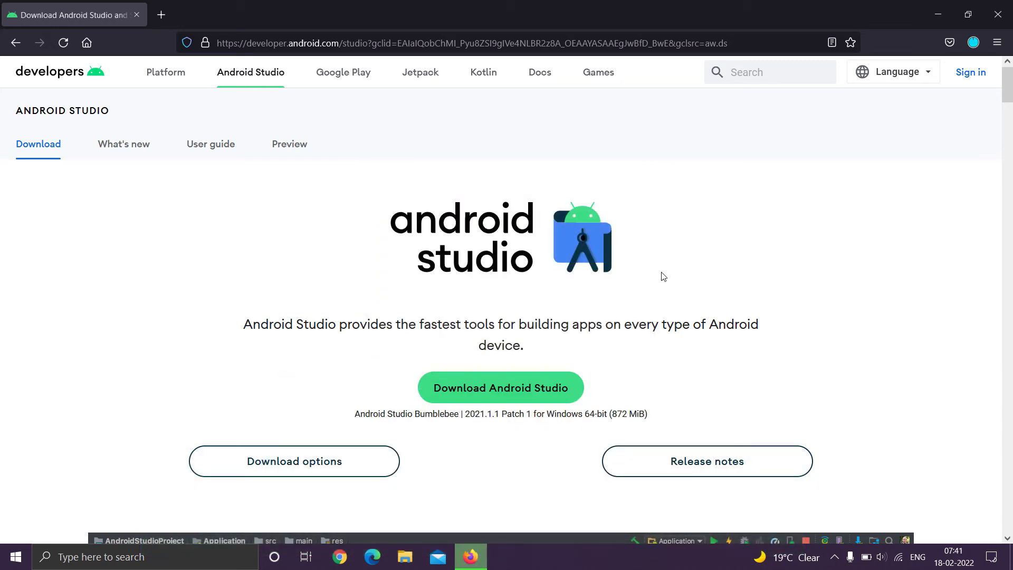
- Close the Firefox browser and run the android-studio-2021.1.1.21-windows setup file on the desktop as administrator
{"action": "left_click", "coordinate": [1000, 15]}
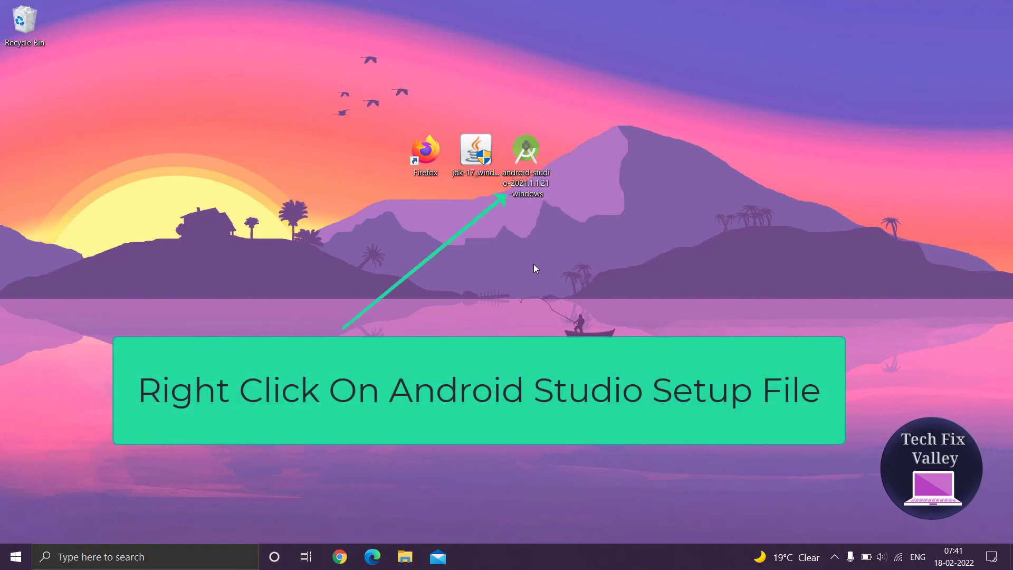
{"action": "right_click", "coordinate": [537, 184]}
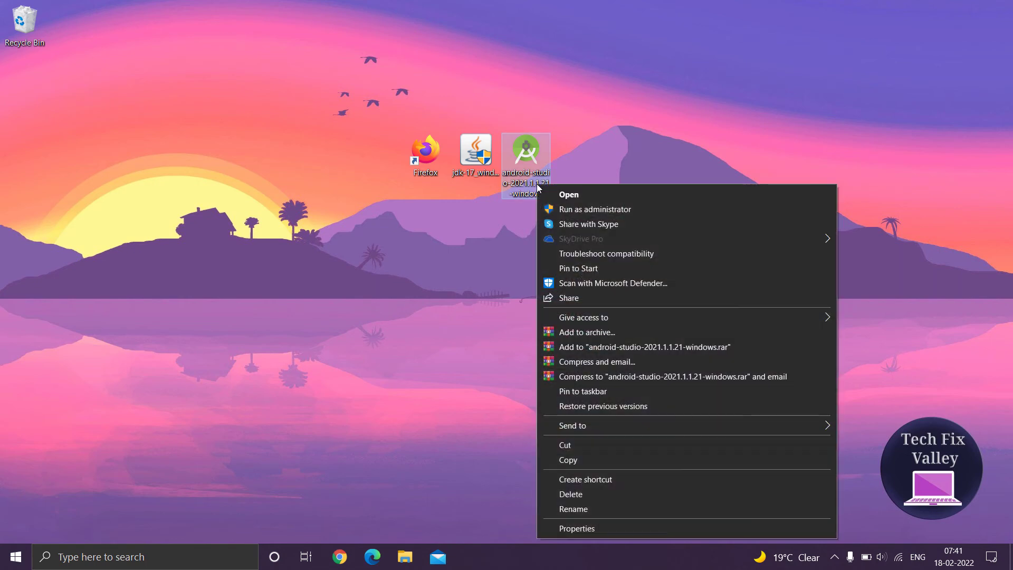
{"action": "left_click", "coordinate": [598, 209]}
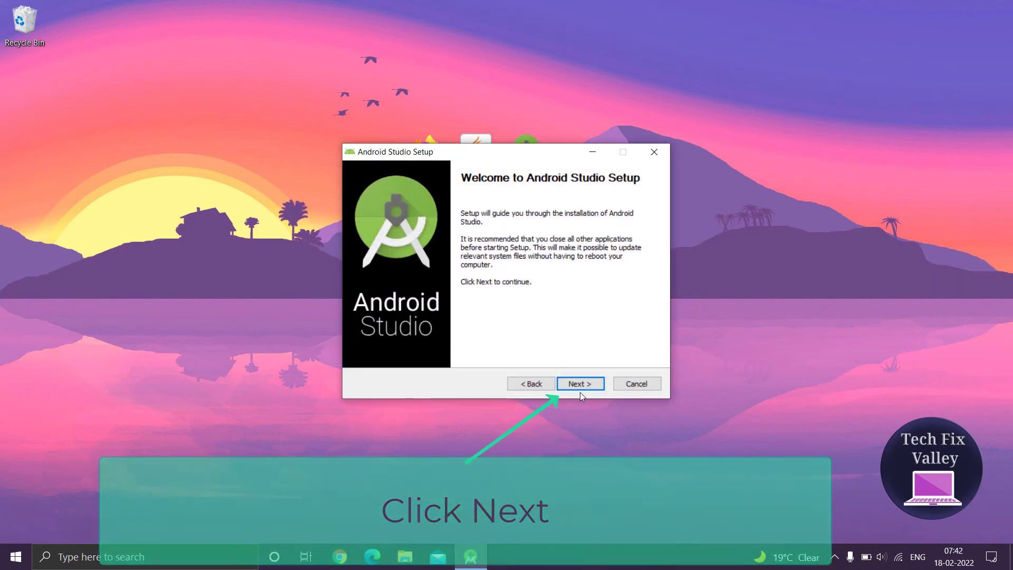
- Install Android Studio with Android Virtual Device in C:\Program Files\Android\Android Studio, keeping the Android Studio Start Menu folder, and finish with Start Android Studio enabled
{"action": "left_click", "coordinate": [580, 384]}
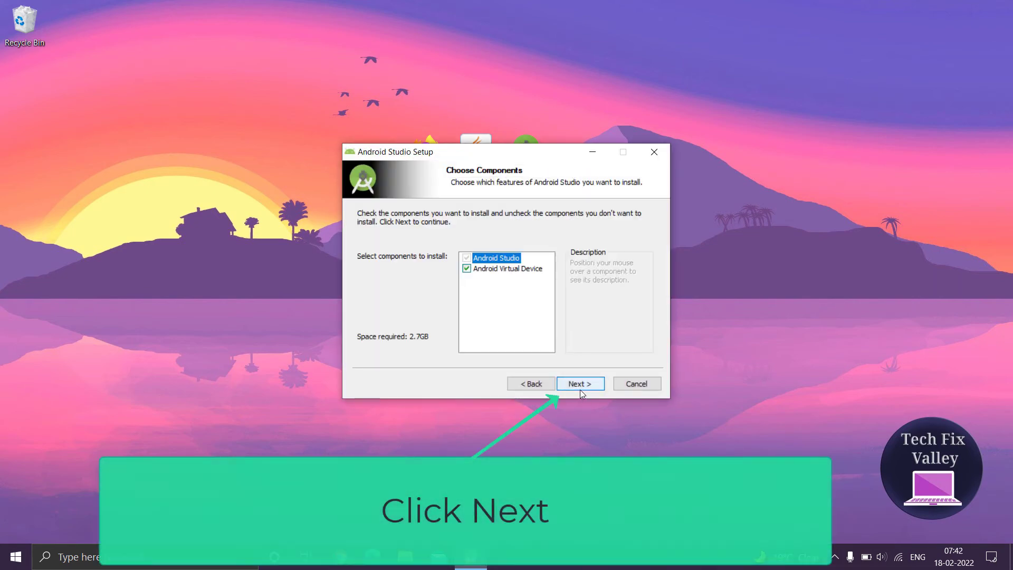
{"action": "left_click", "coordinate": [581, 391]}
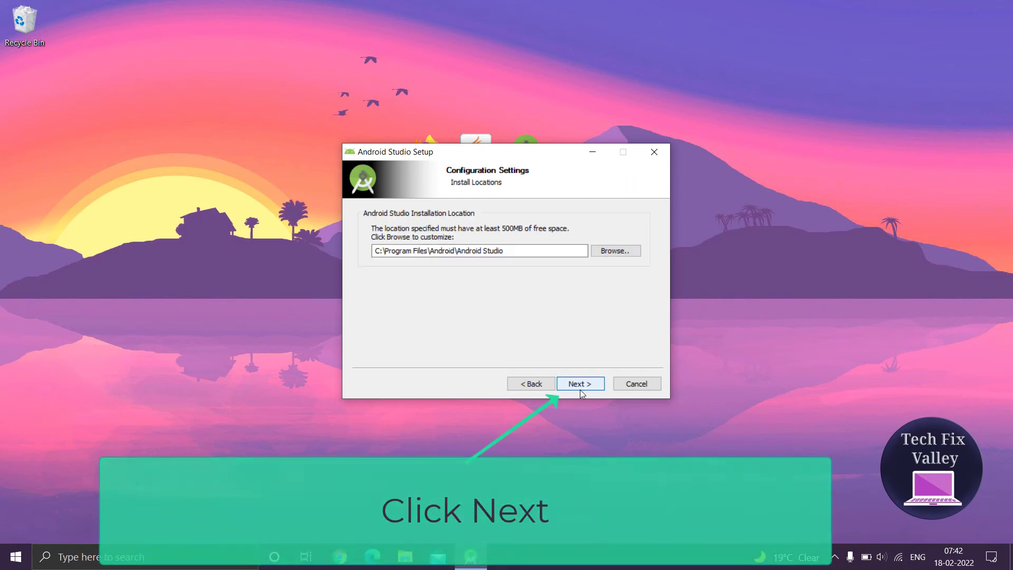
{"action": "left_click", "coordinate": [580, 386]}
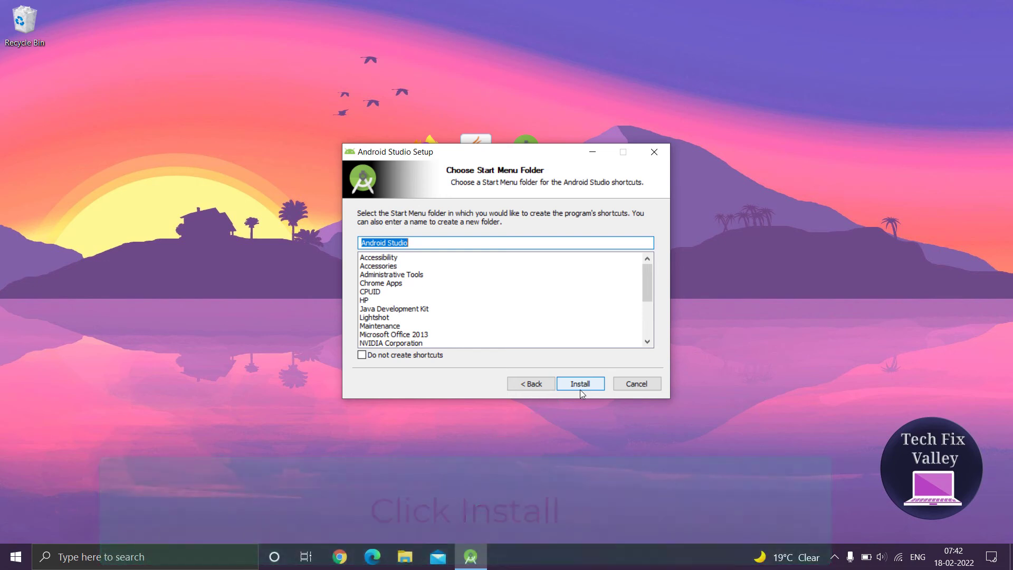
{"action": "left_click", "coordinate": [580, 391]}
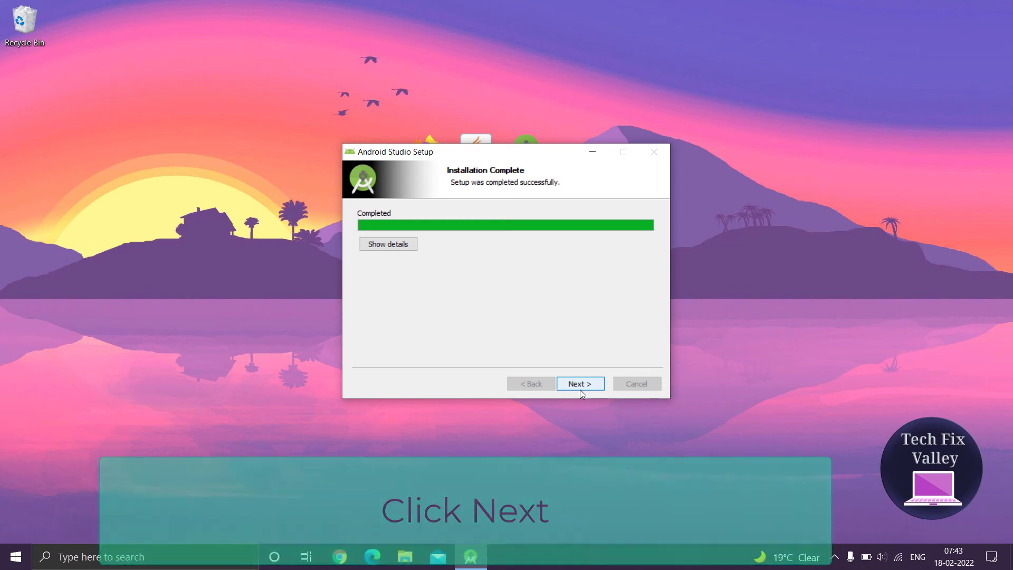
{"action": "left_click", "coordinate": [581, 384]}
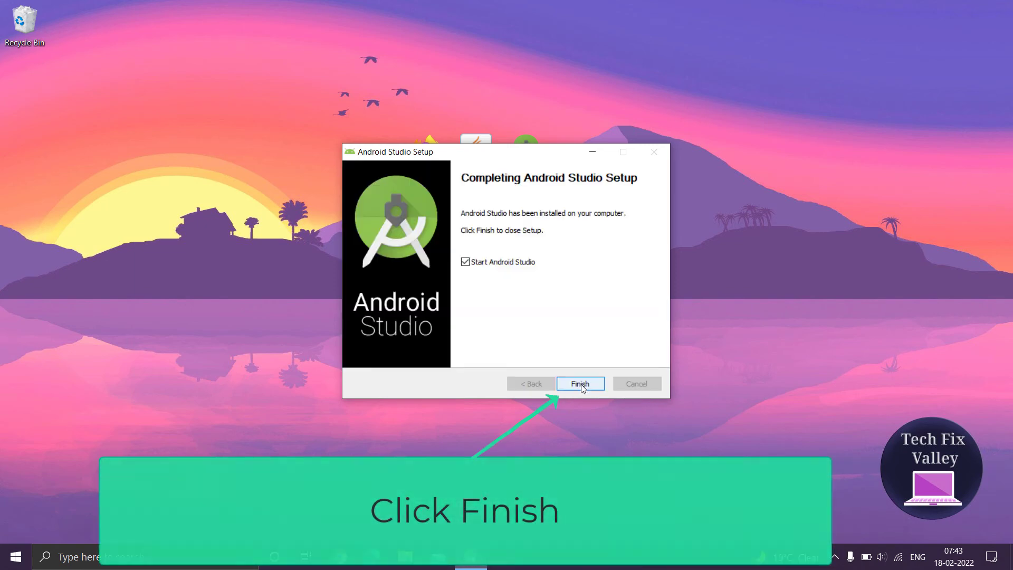
{"action": "left_click", "coordinate": [581, 384]}
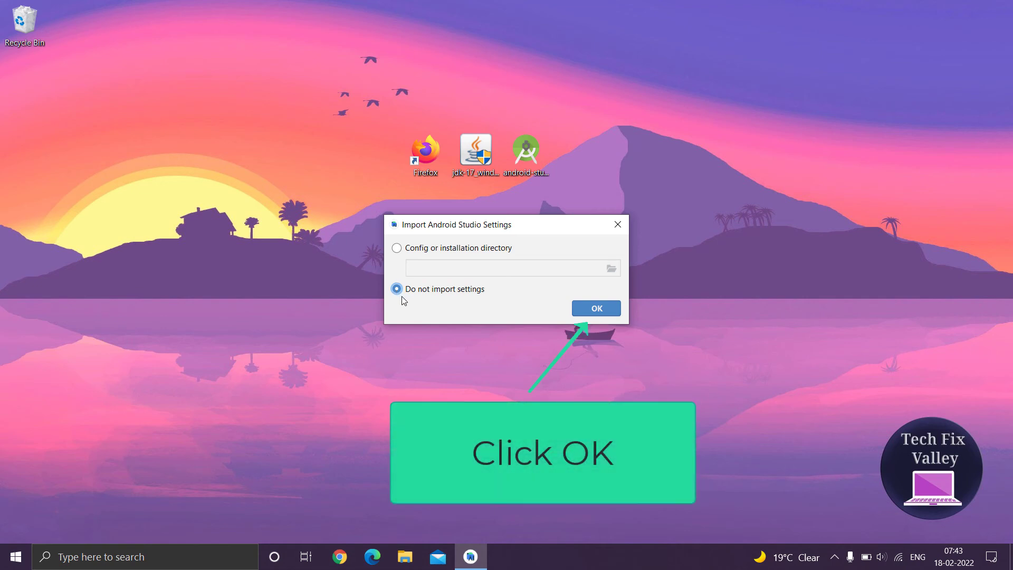
- Skip importing settings, decline sending usage statistics to Google, and continue past the setup wizard's welcome page
{"action": "left_click", "coordinate": [593, 310]}
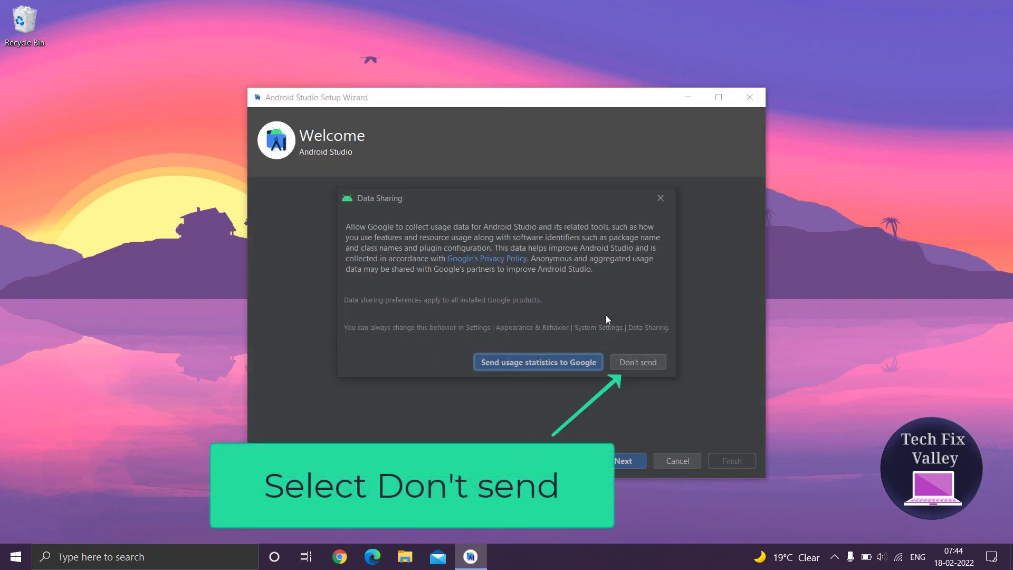
{"action": "left_click", "coordinate": [638, 363]}
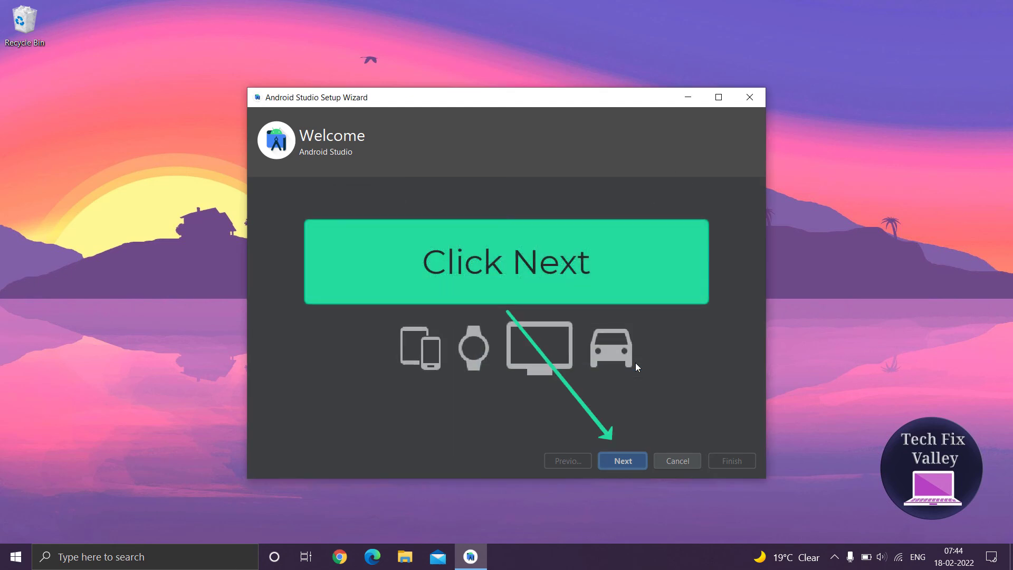
{"action": "left_click", "coordinate": [623, 461]}
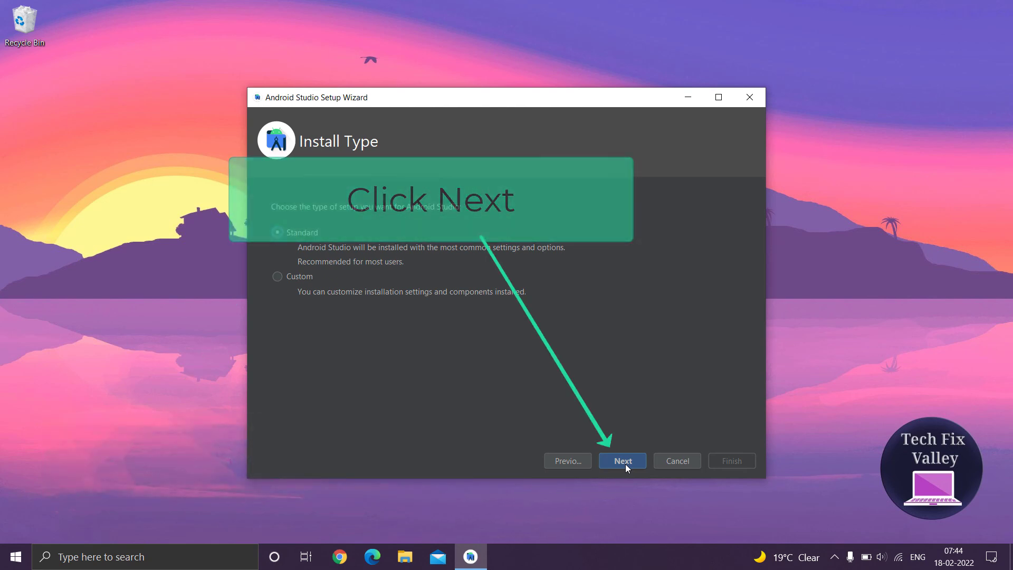
- Choose the Standard install type and the Darcula UI theme, and proceed through the settings review to the license agreement
{"action": "left_click", "coordinate": [625, 462]}
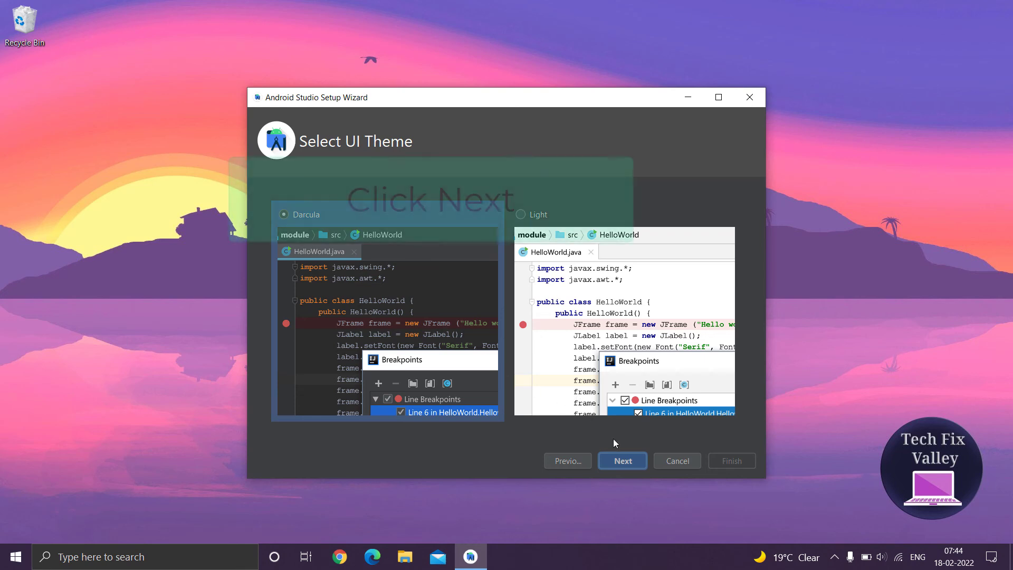
{"action": "left_click", "coordinate": [621, 468]}
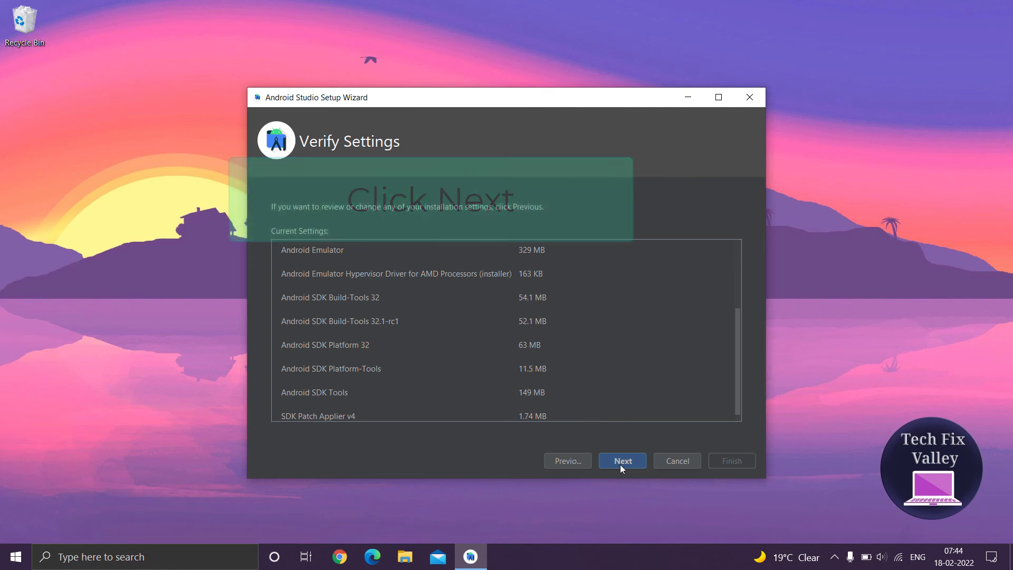
{"action": "left_click", "coordinate": [621, 466]}
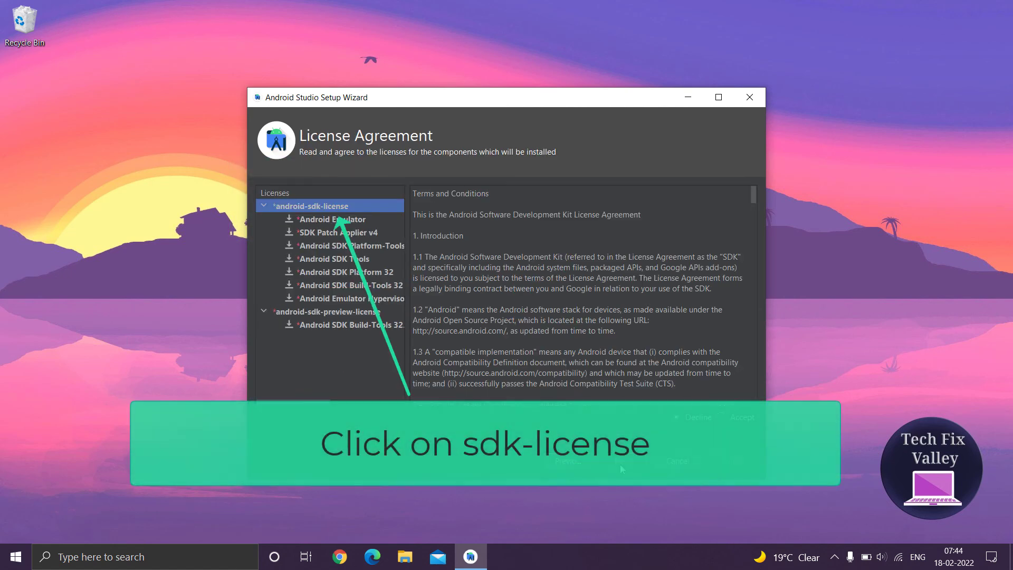
- Accept the android-sdk-license and android-sdk-preview-license, download the SDK components, and finish the setup wizard
{"action": "left_click", "coordinate": [722, 417]}
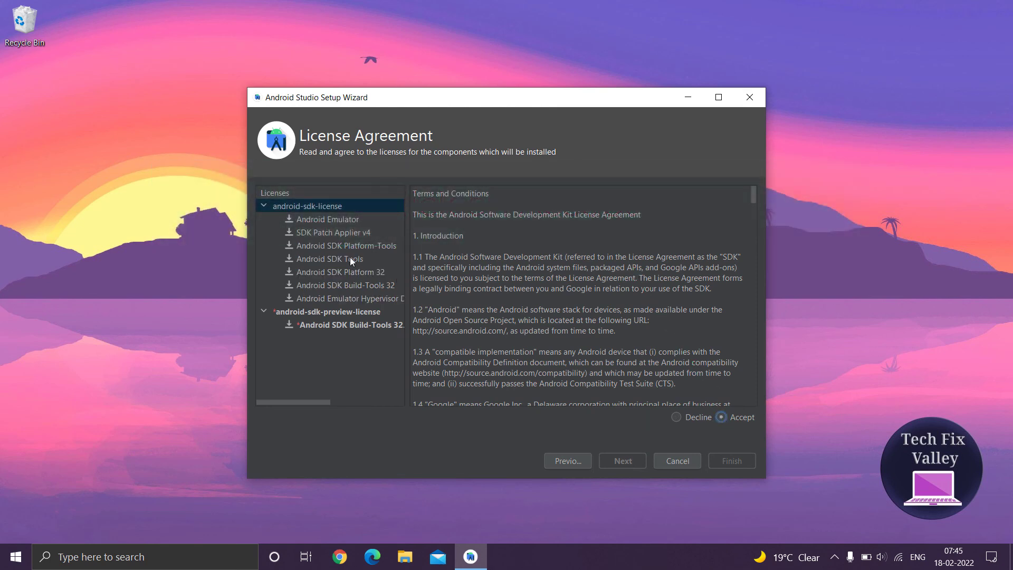
{"action": "left_click", "coordinate": [357, 312]}
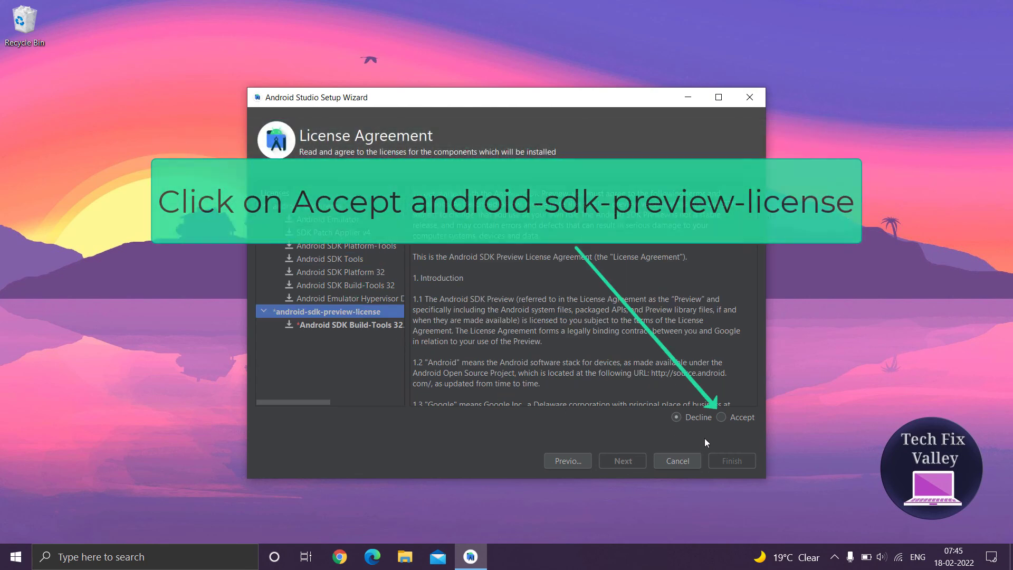
{"action": "left_click", "coordinate": [727, 418]}
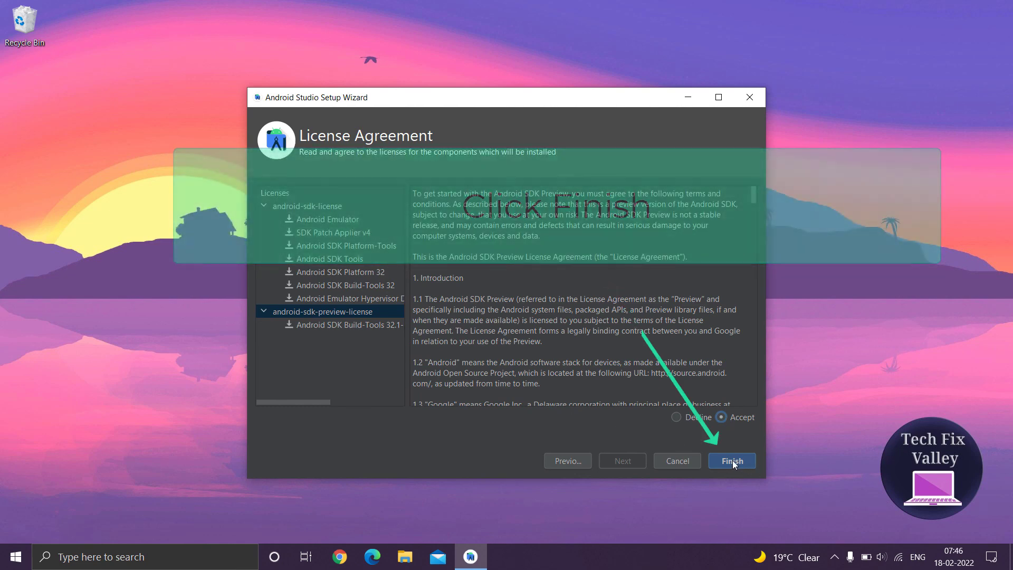
{"action": "left_click", "coordinate": [733, 460]}
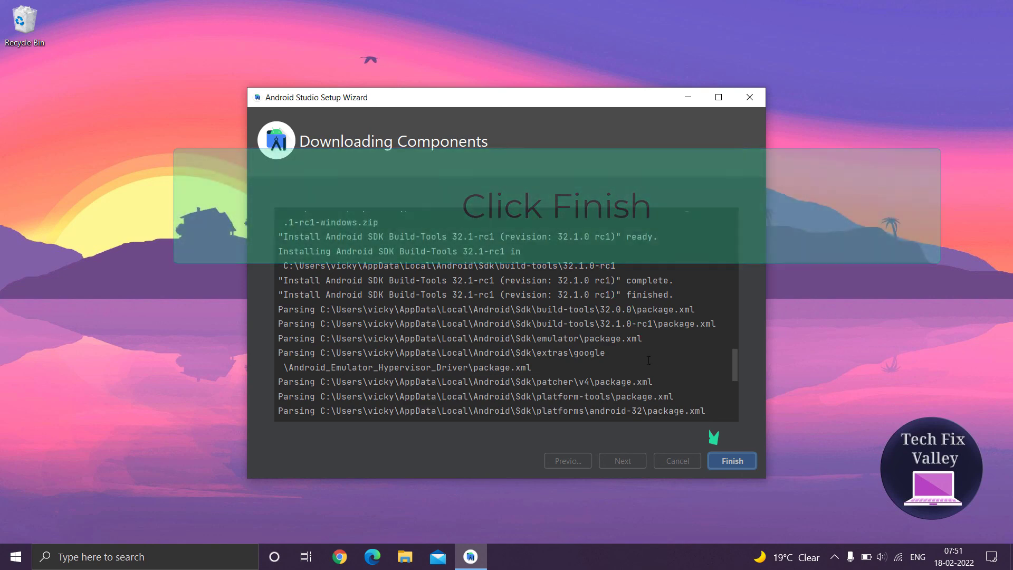
{"action": "left_click", "coordinate": [739, 459]}
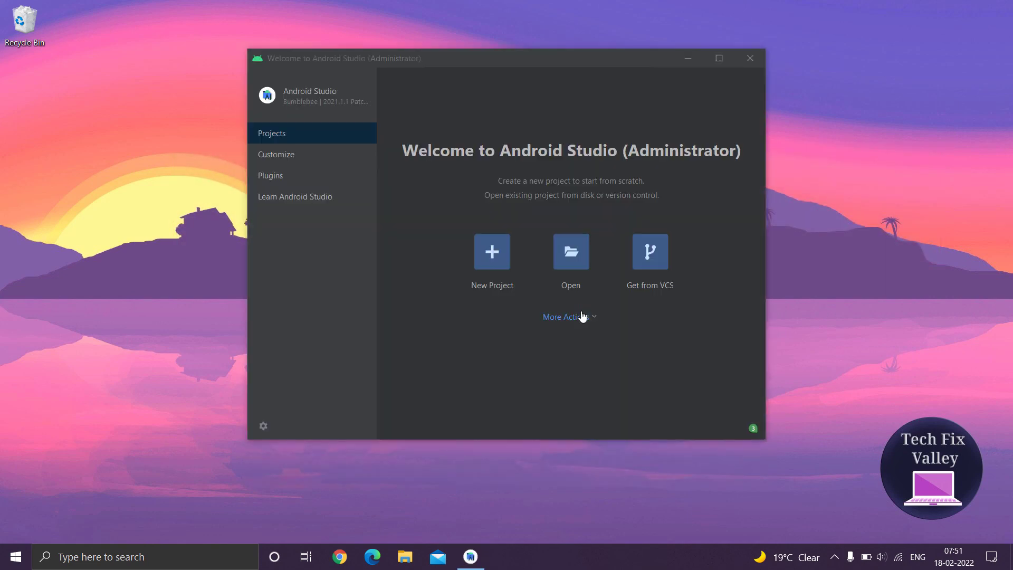